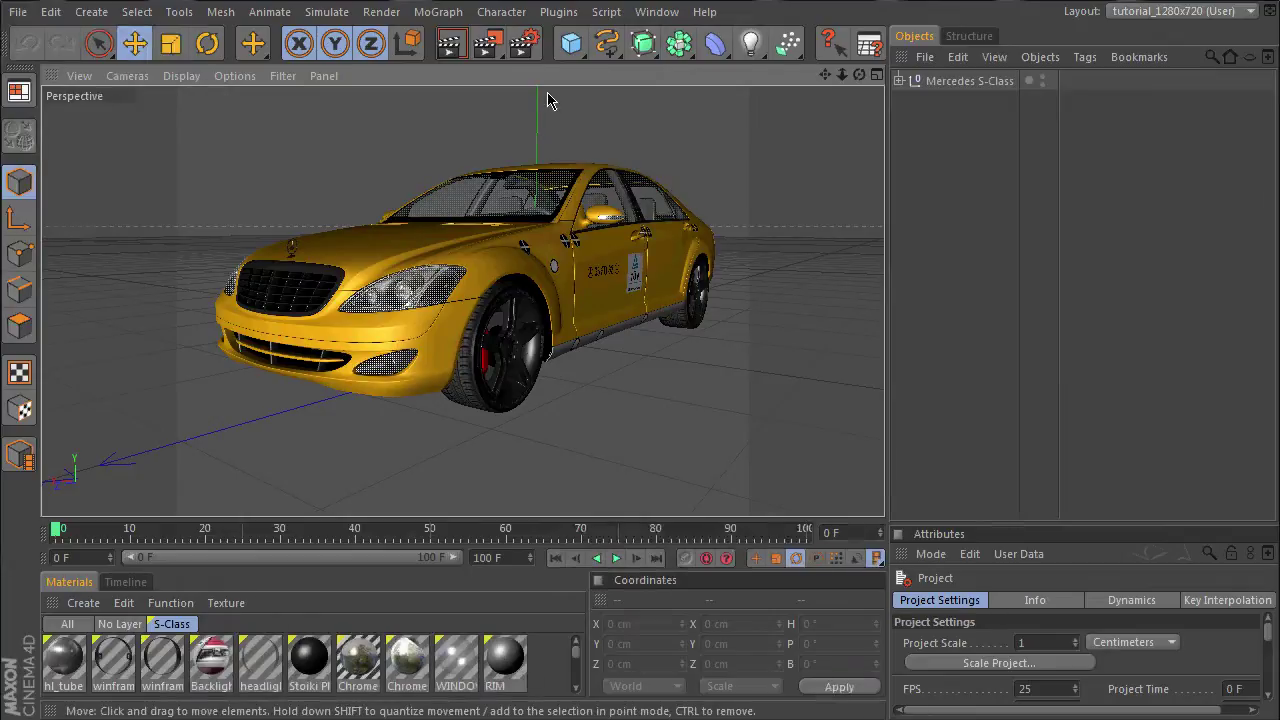
Add a DRIVE! Simulation object from the Plugins menu and switch off its Collisions
click(558, 11)
mouse_move(598, 91)
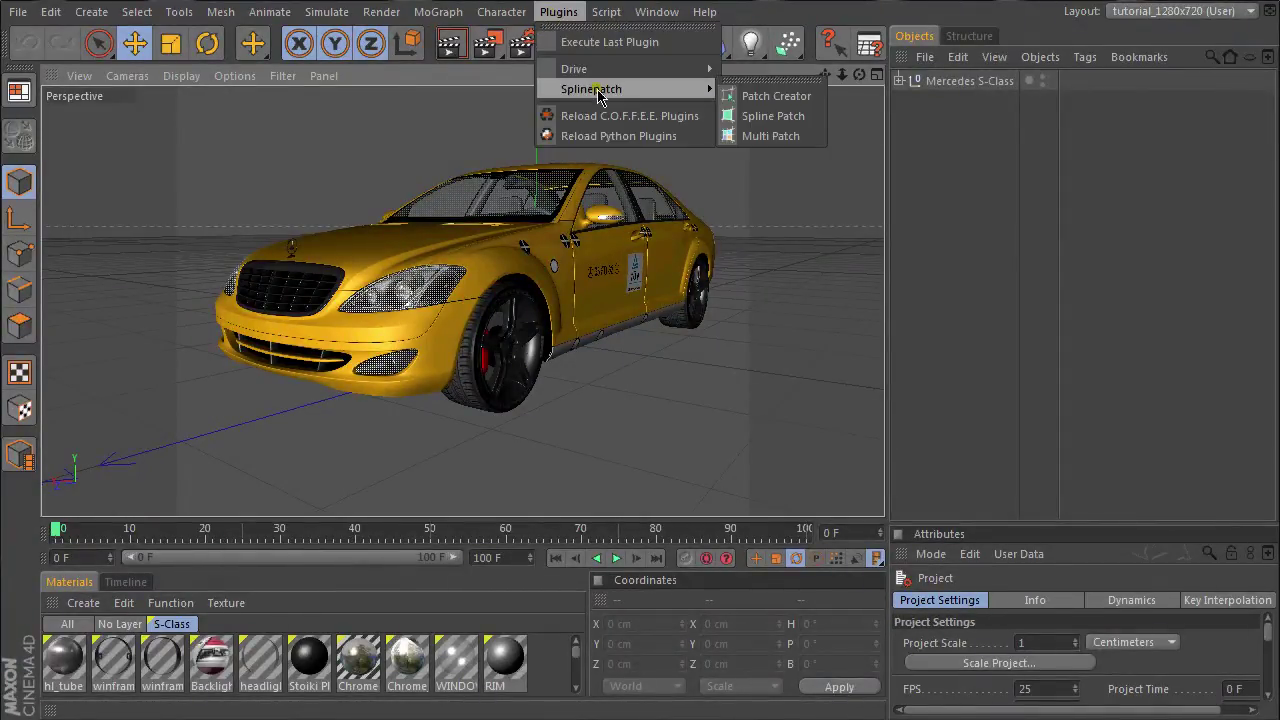
mouse_move(600, 68)
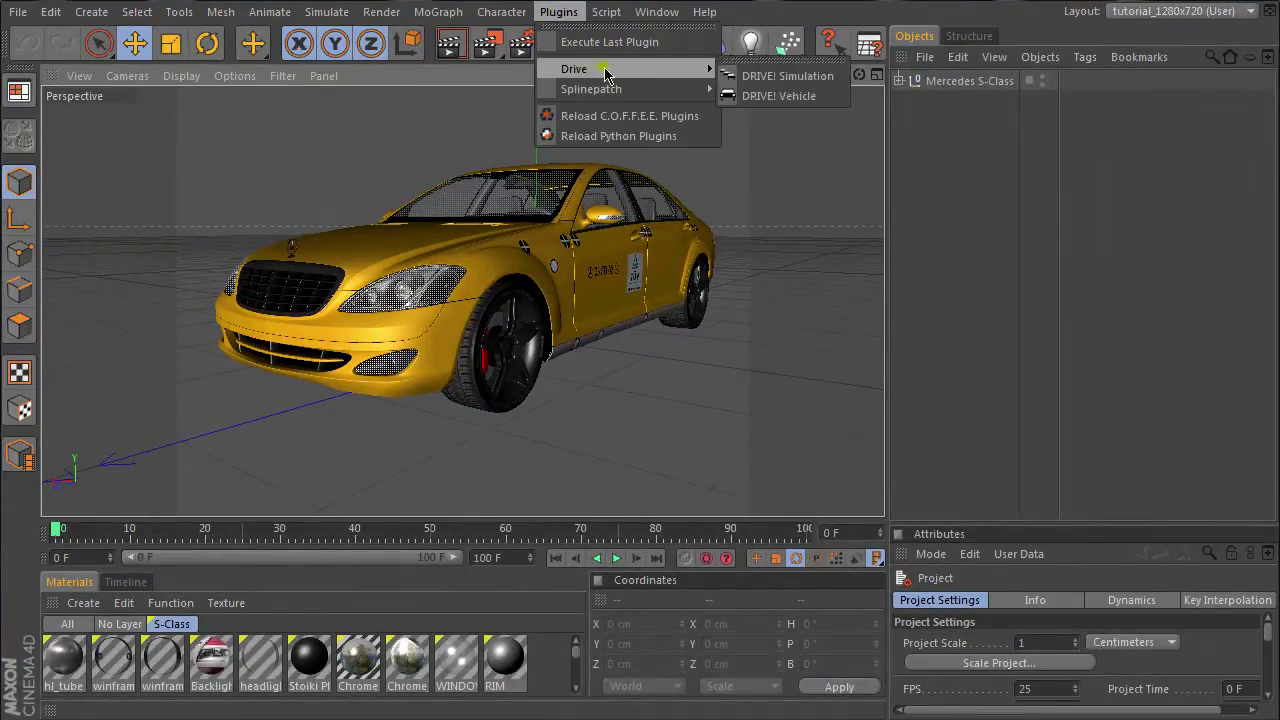
click(775, 75)
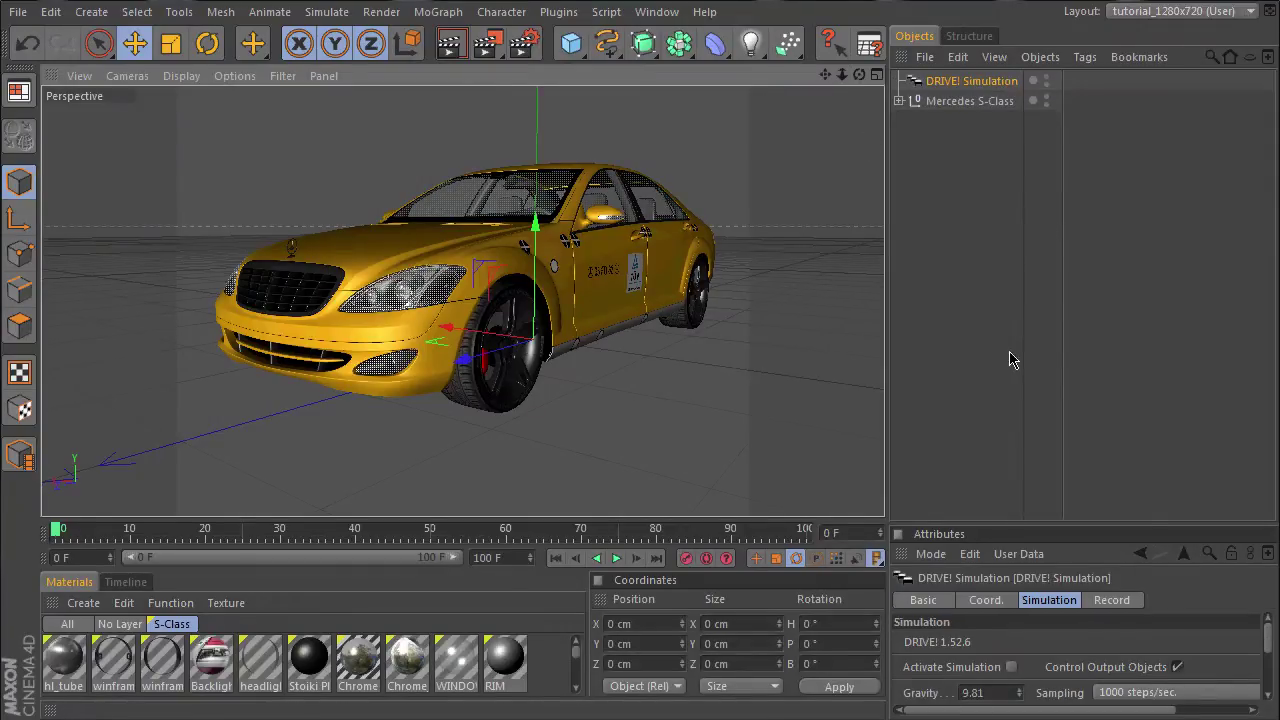
drag(1033, 531, 1030, 424)
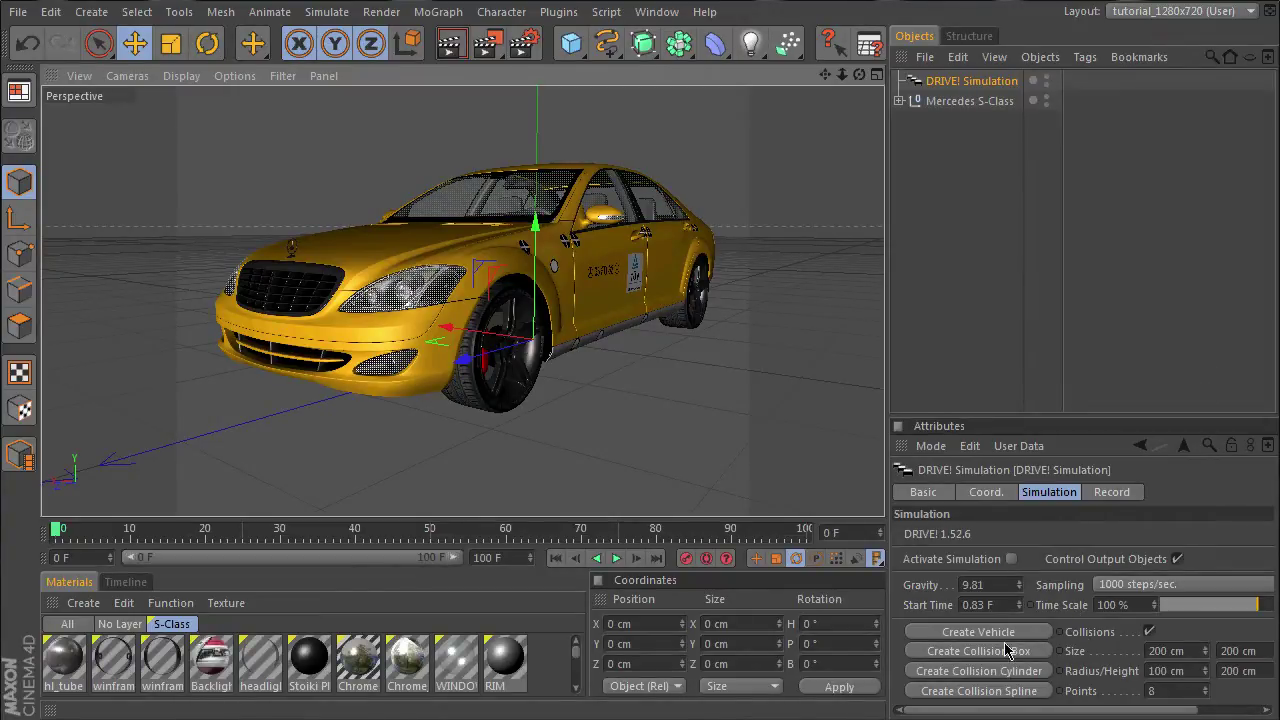
click(1150, 633)
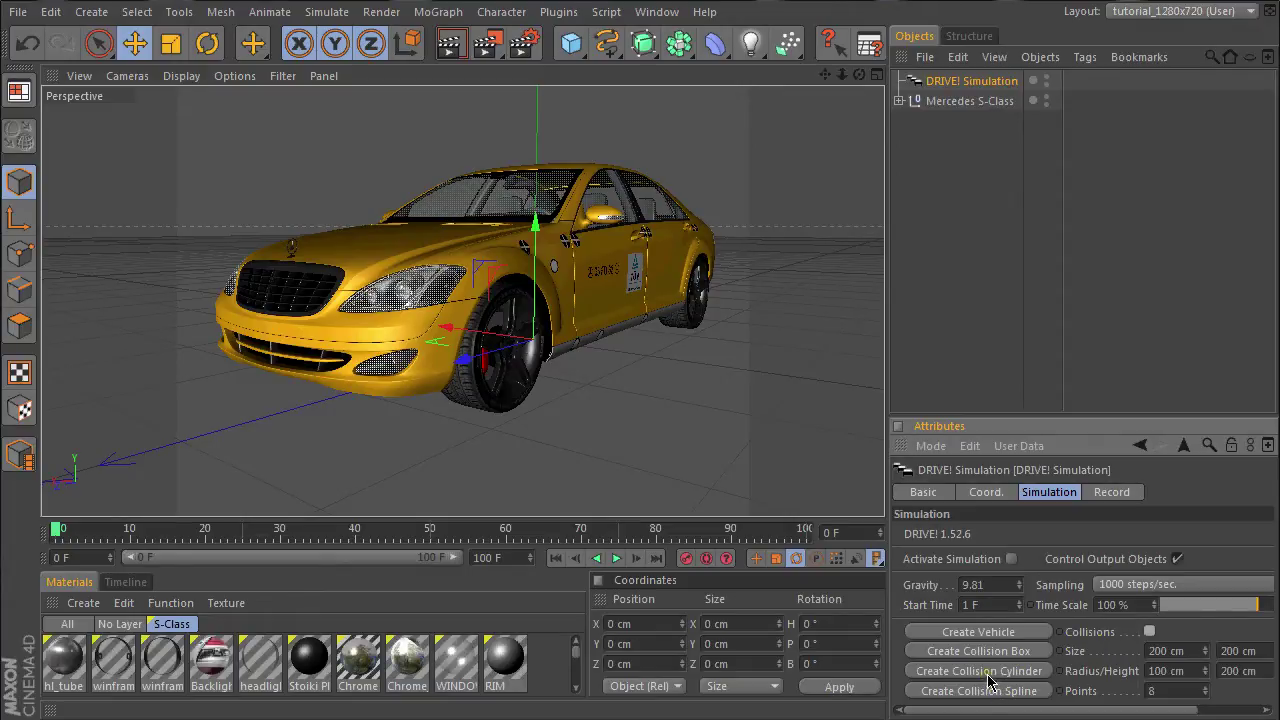
Create a DRIVE! Vehicle under the simulation and hide the Mercedes S-Class mesh
click(968, 633)
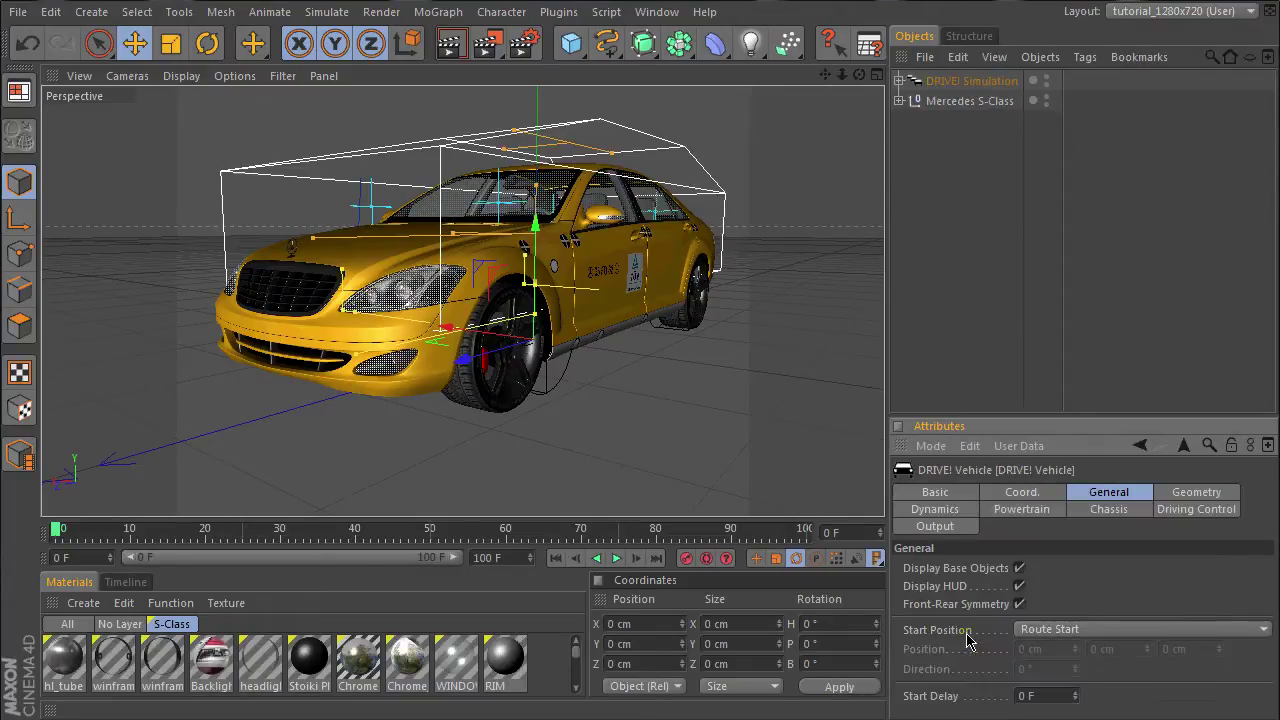
click(899, 80)
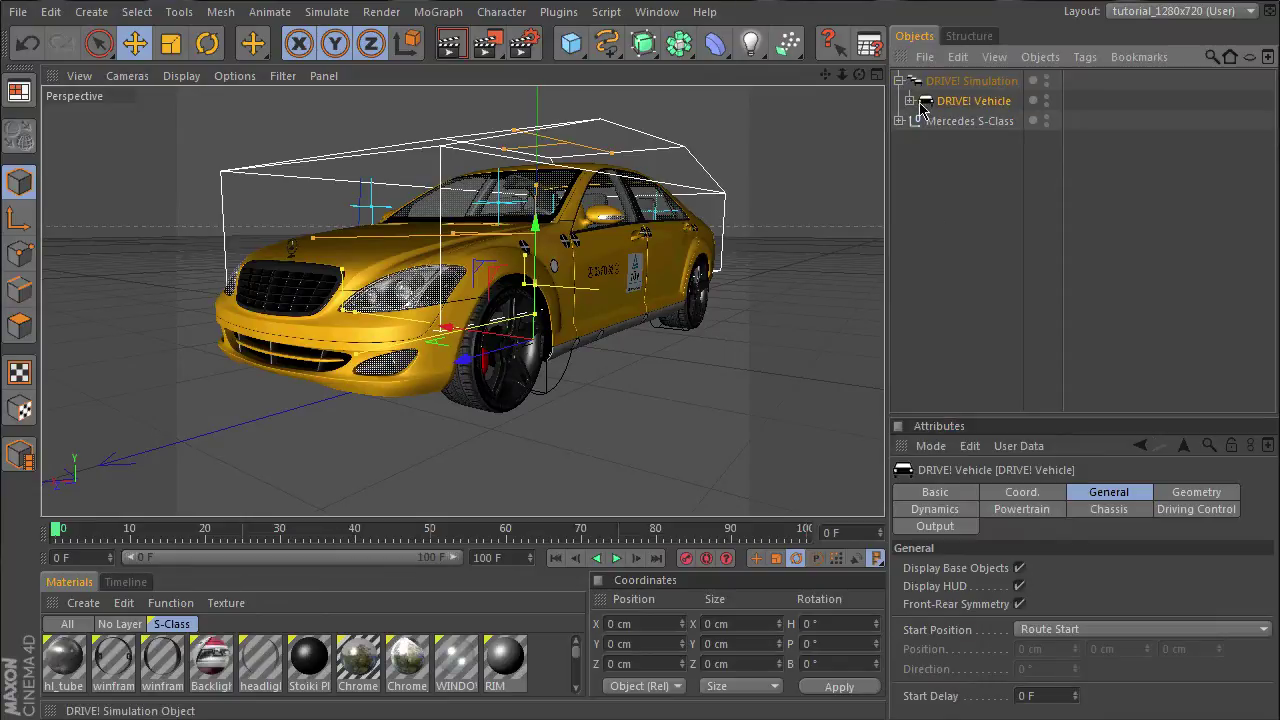
click(1046, 120)
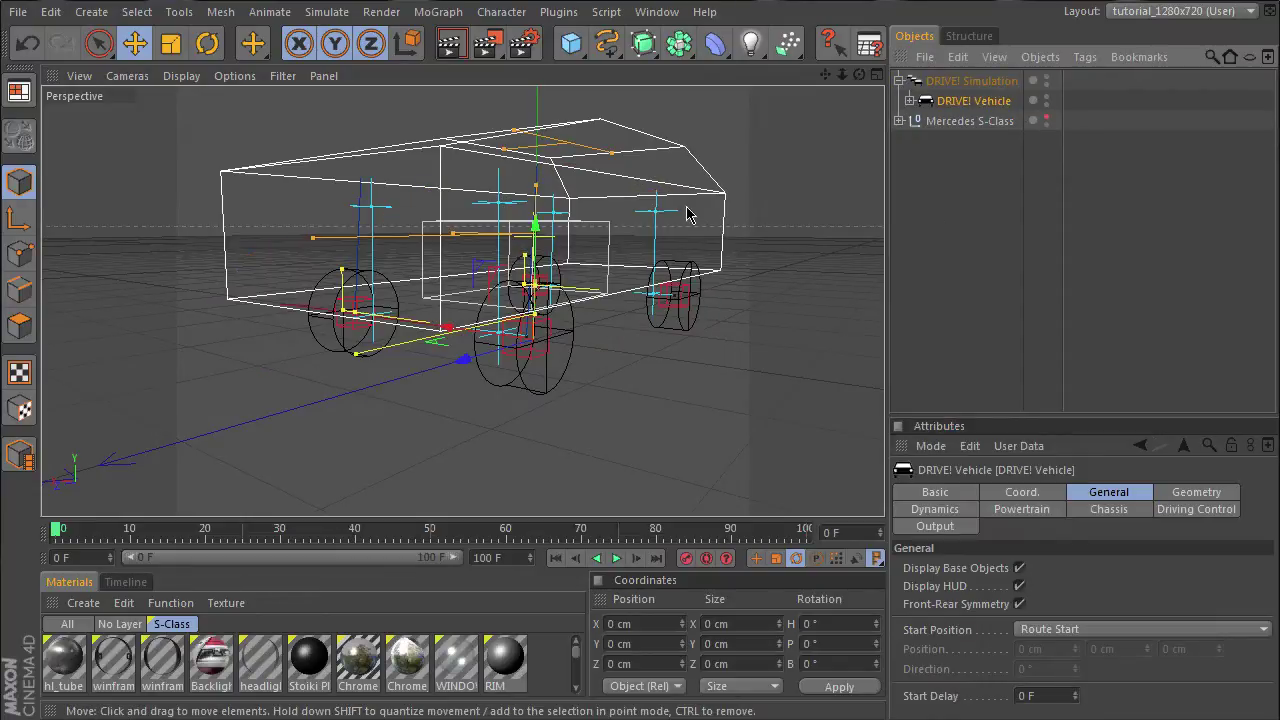
Orbit around the wireframe body-and-wheel rig and expand the Mercedes S-Class hierarchy
drag(859, 75, 877, 517)
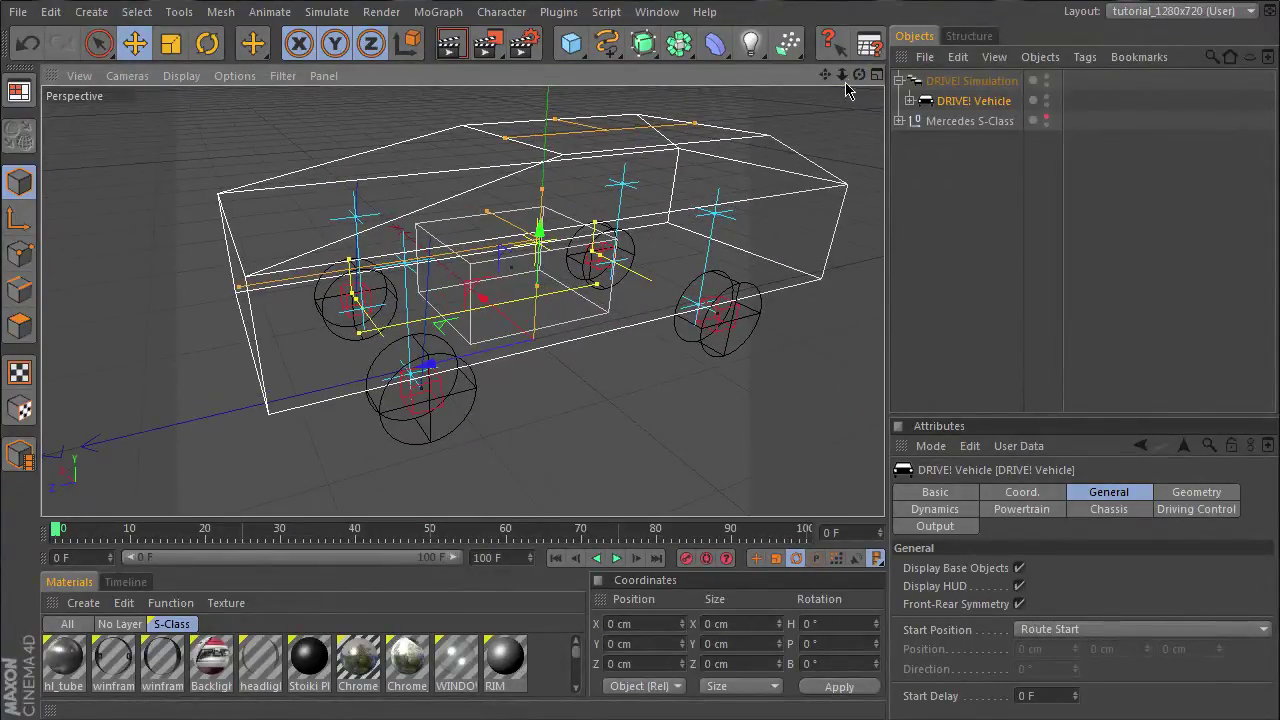
drag(828, 75, 880, 522)
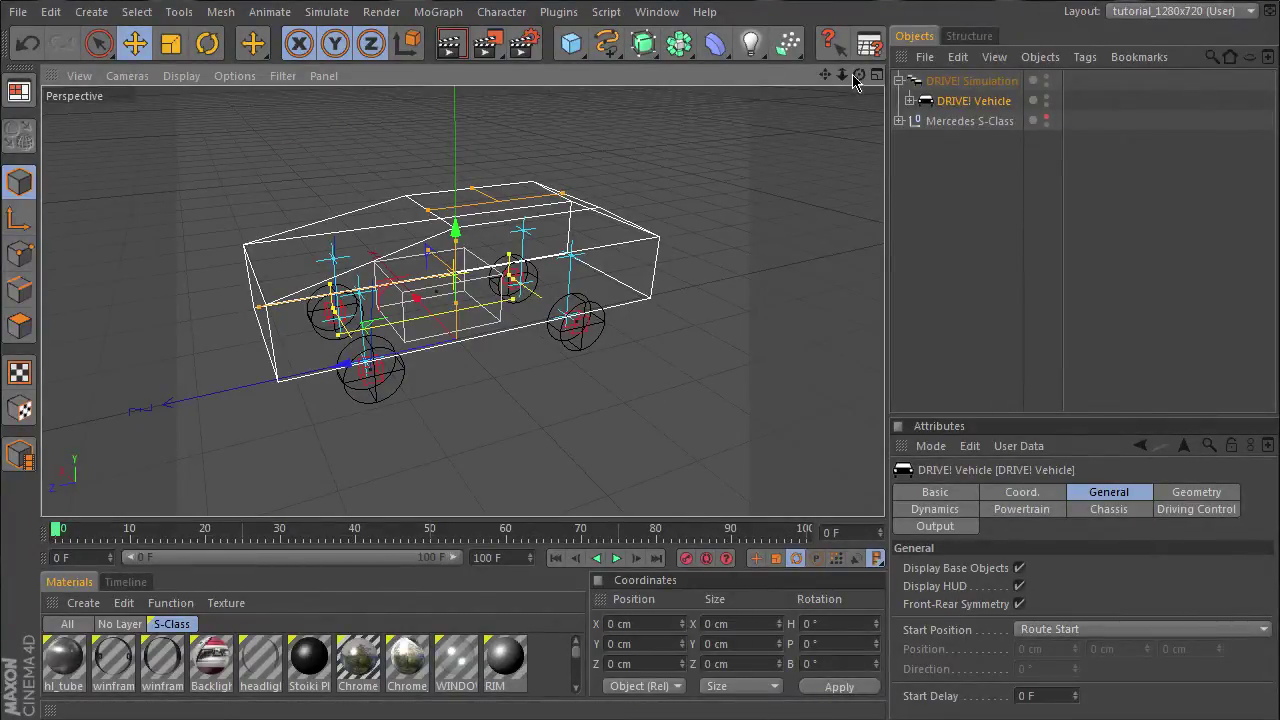
mouse_move(858, 75)
mouse_down()
mouse_move(885, 520)
mouse_move(843, 131)
mouse_up()
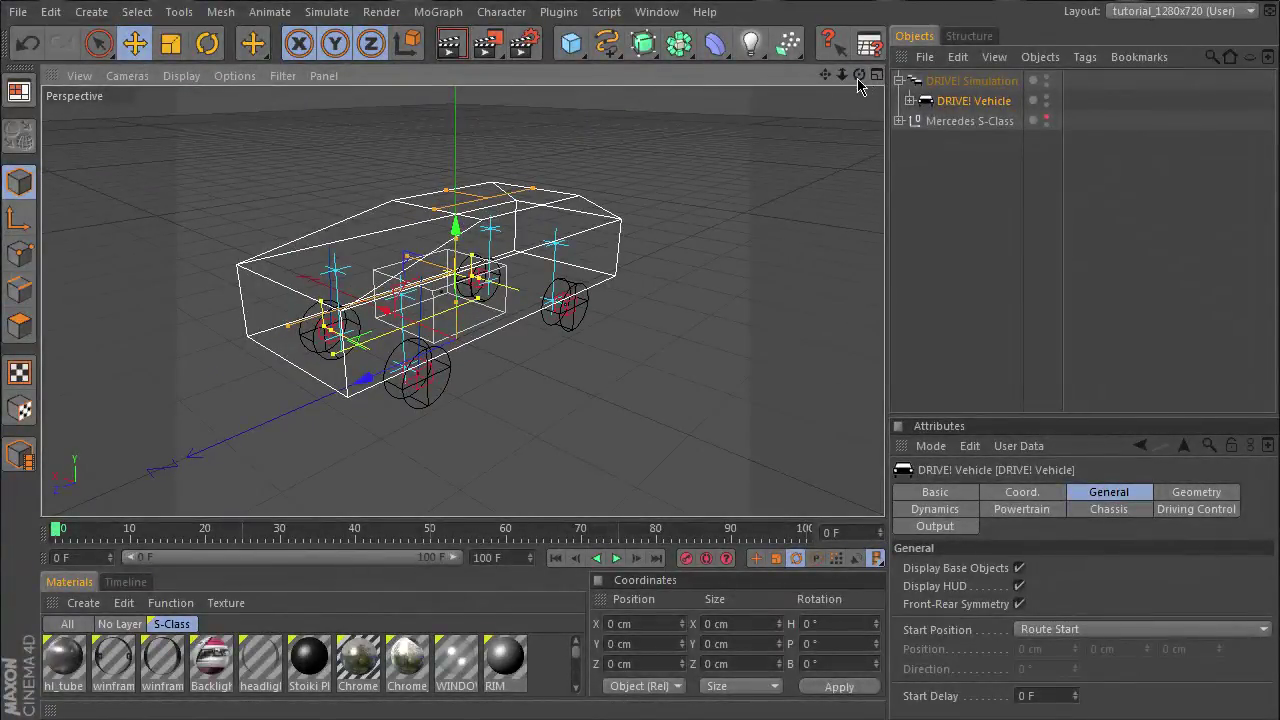
mouse_move(858, 75)
mouse_down()
mouse_move(882, 522)
mouse_move(862, 86)
mouse_up()
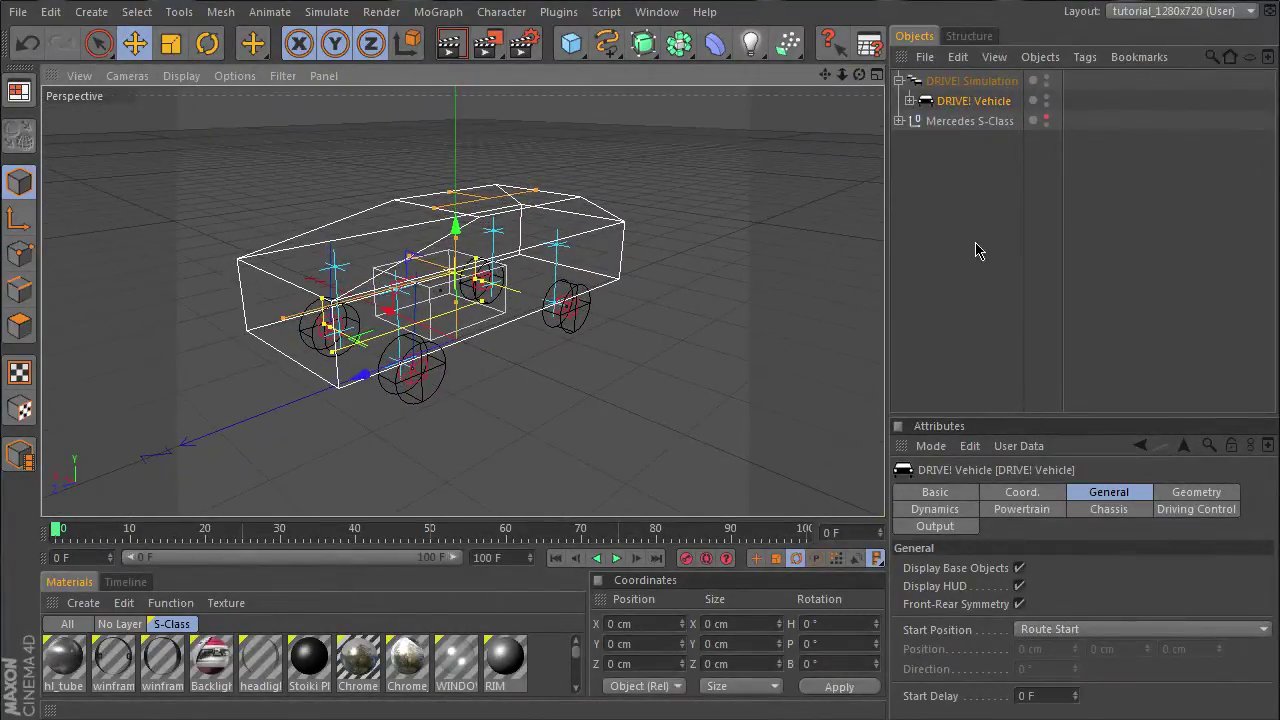
click(899, 121)
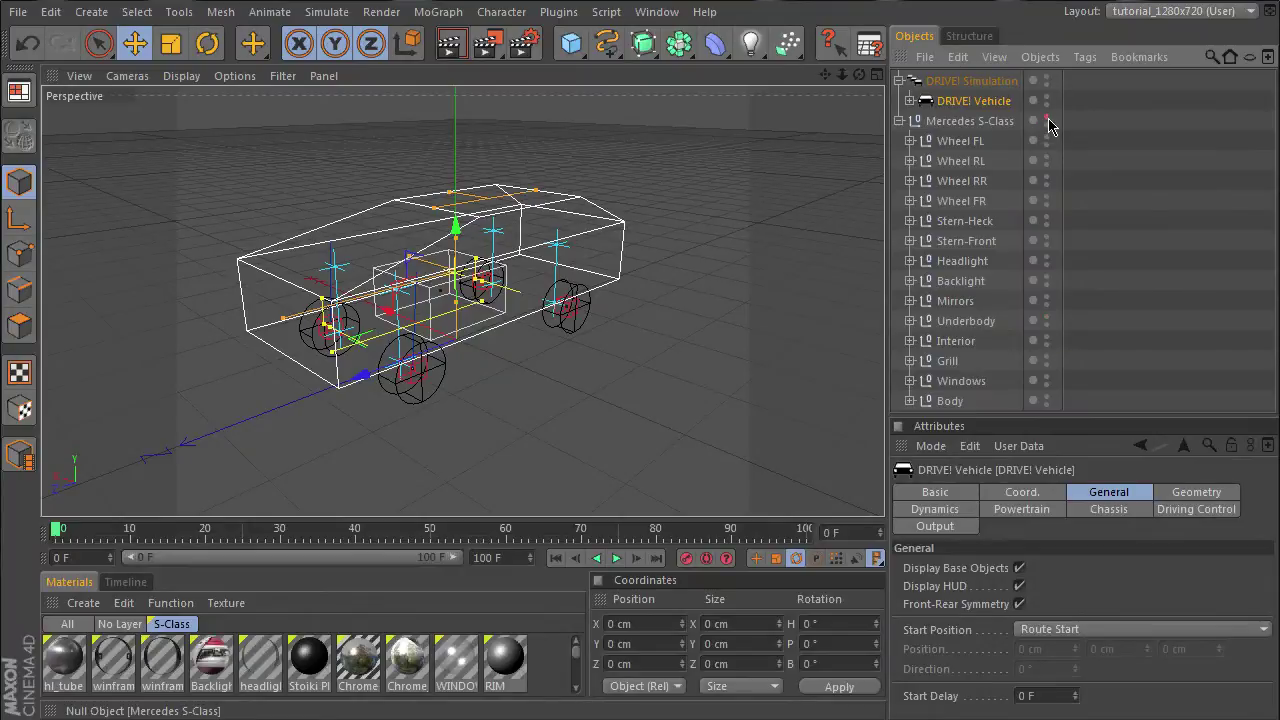
Unhide the Mercedes mesh, regroup its parts under the DRIVE! Vehicle, and delete the leftovers
click(1046, 121)
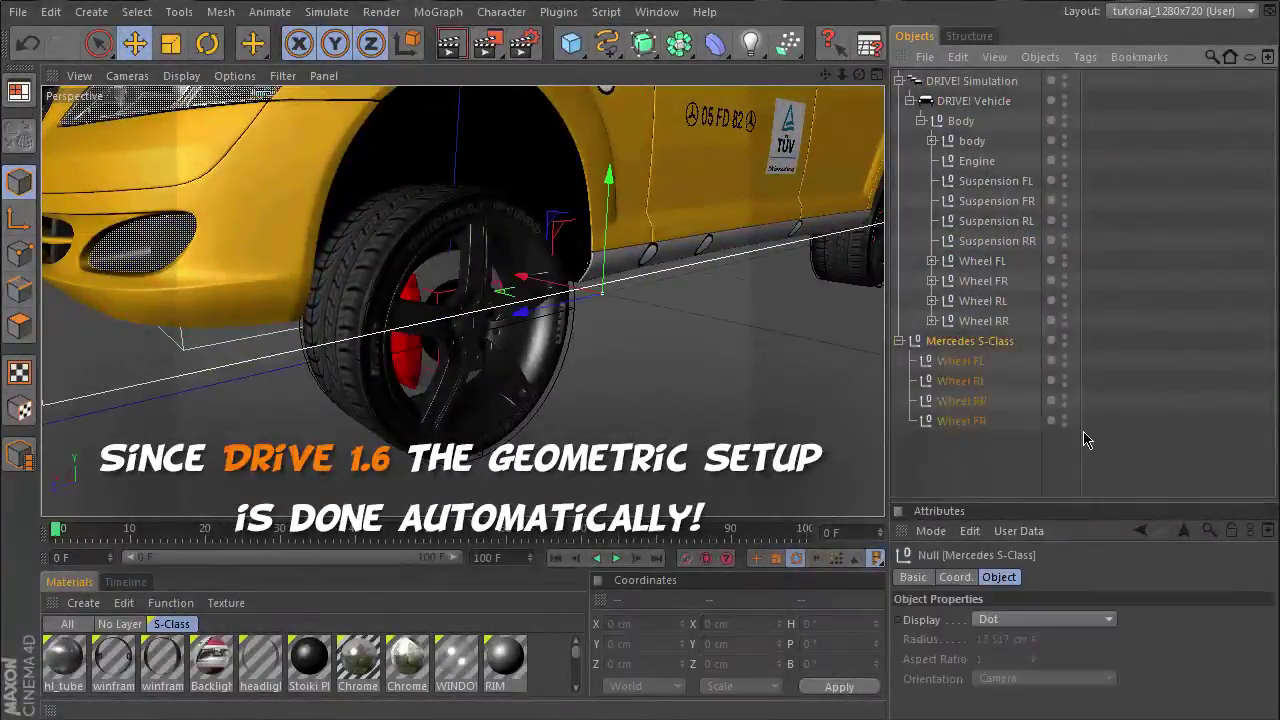
key(Delete)
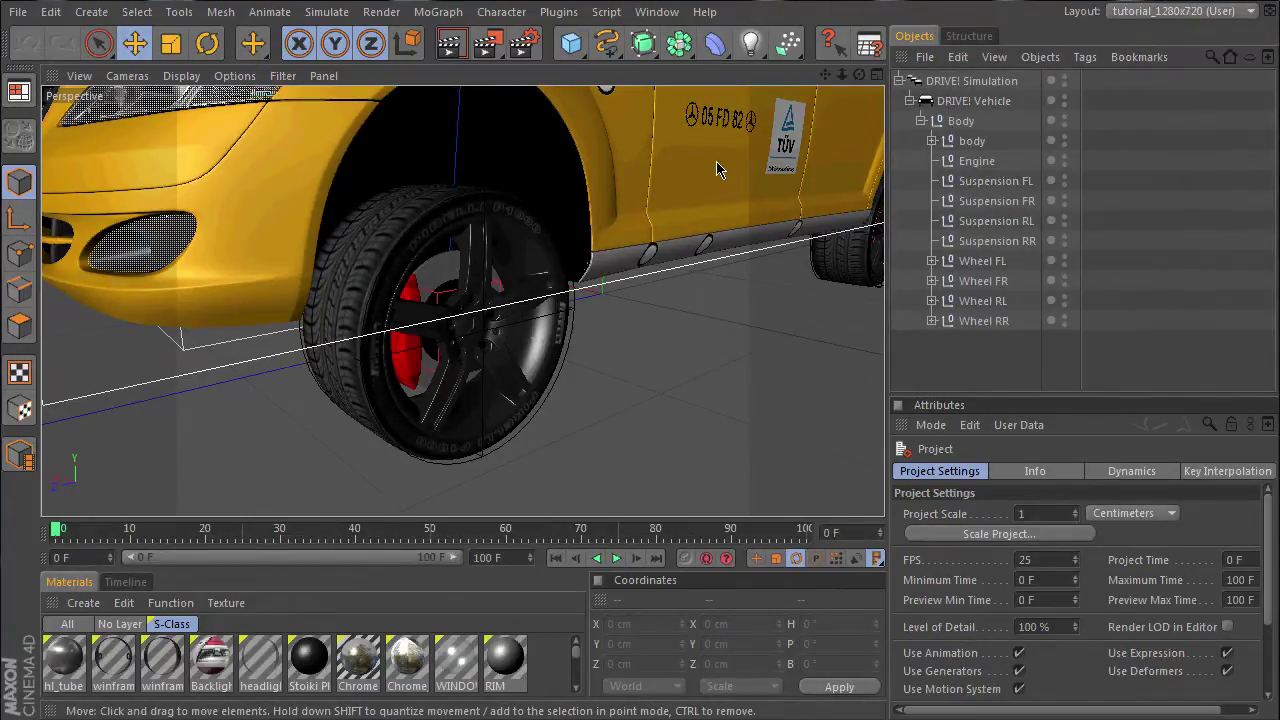
Frame the taxi and create a drive route for the DRIVE! Vehicle
key(h)
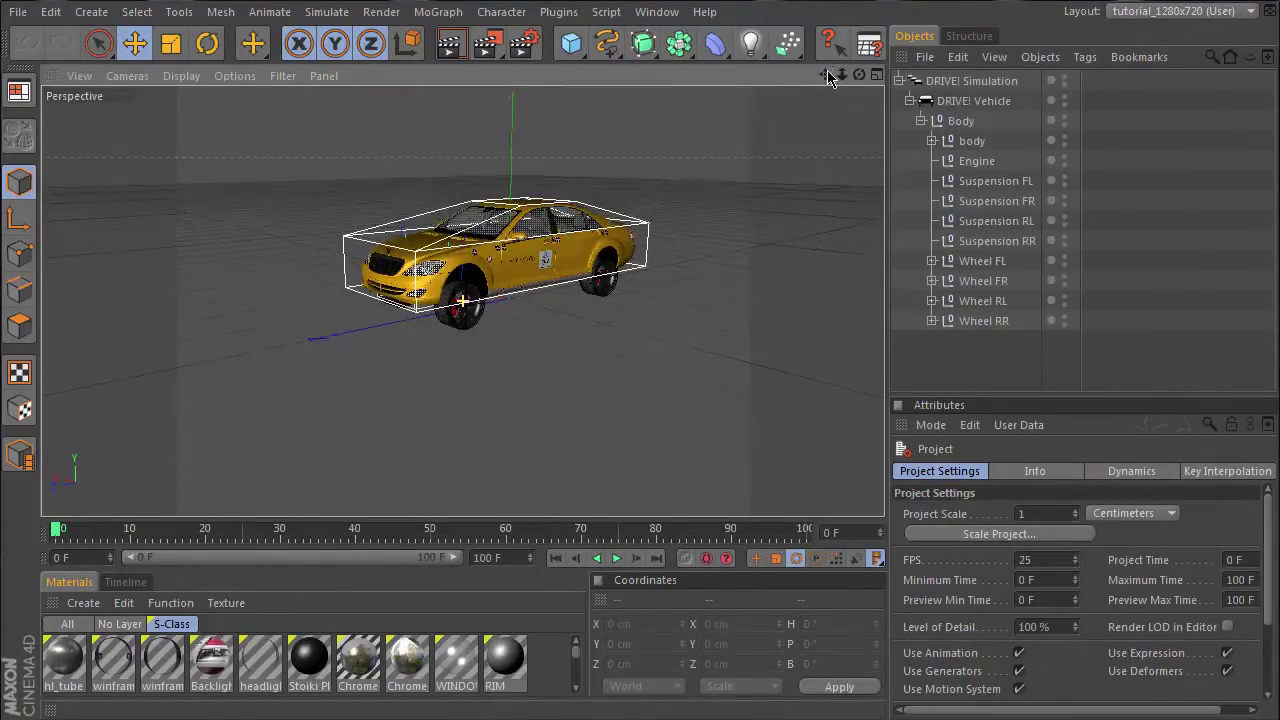
click(973, 104)
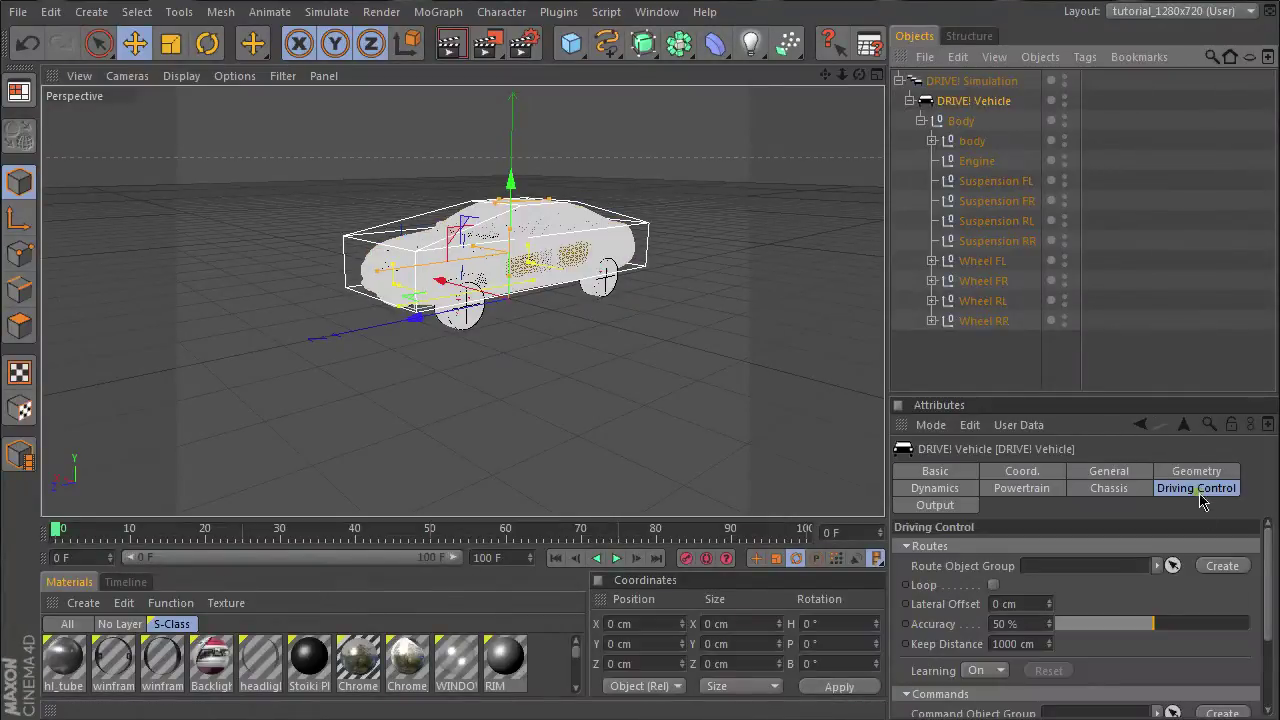
click(1222, 566)
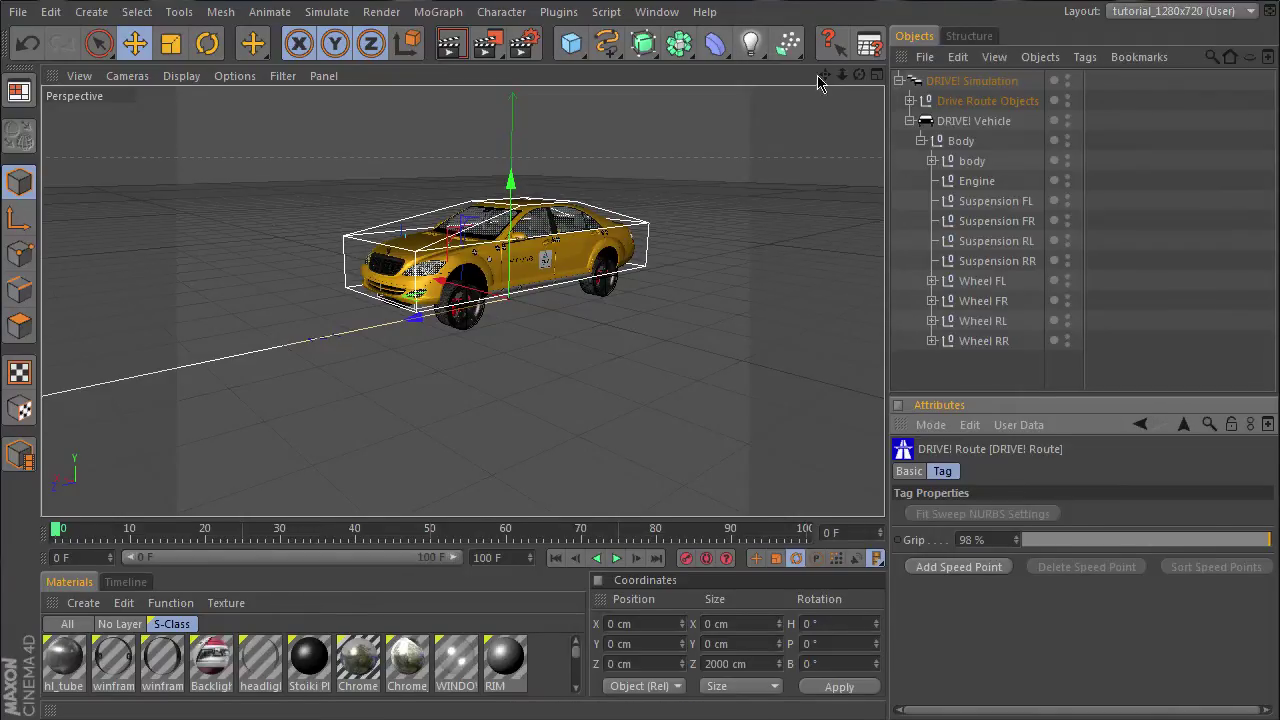
drag(824, 75, 885, 525)
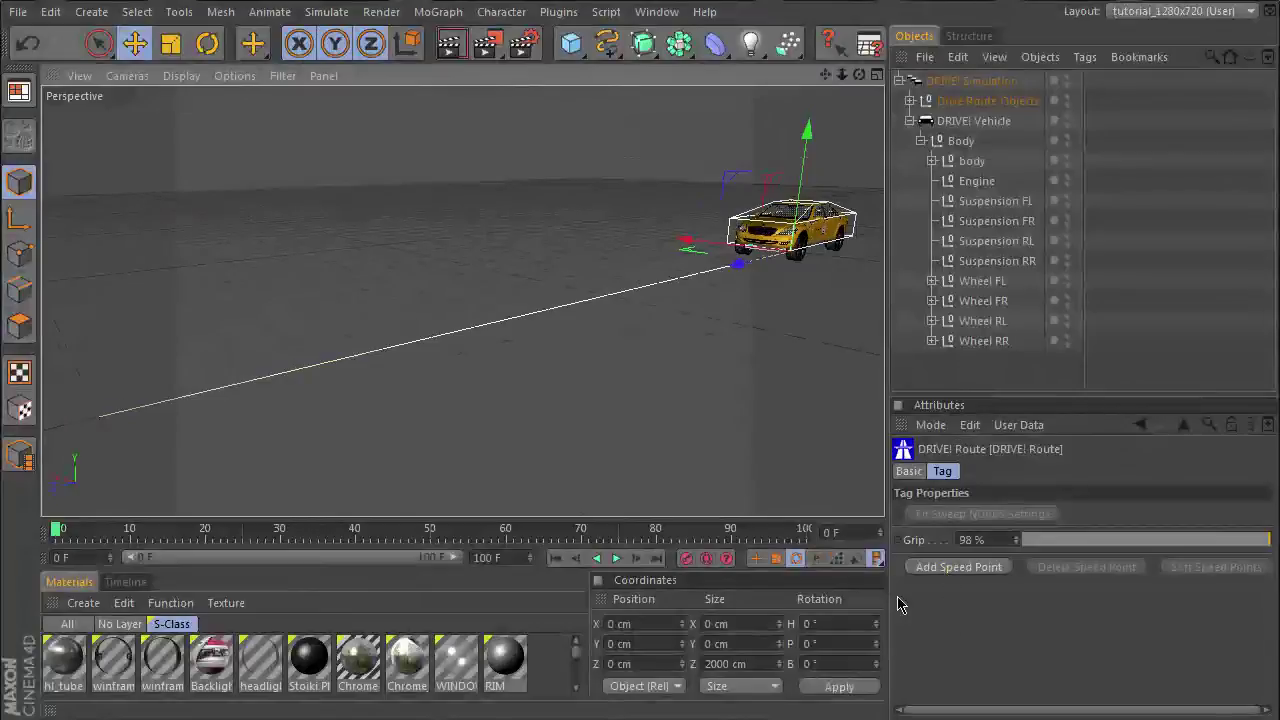
Add route speed points of 50 kph at 54.6% and 65 kph at 100%
click(945, 569)
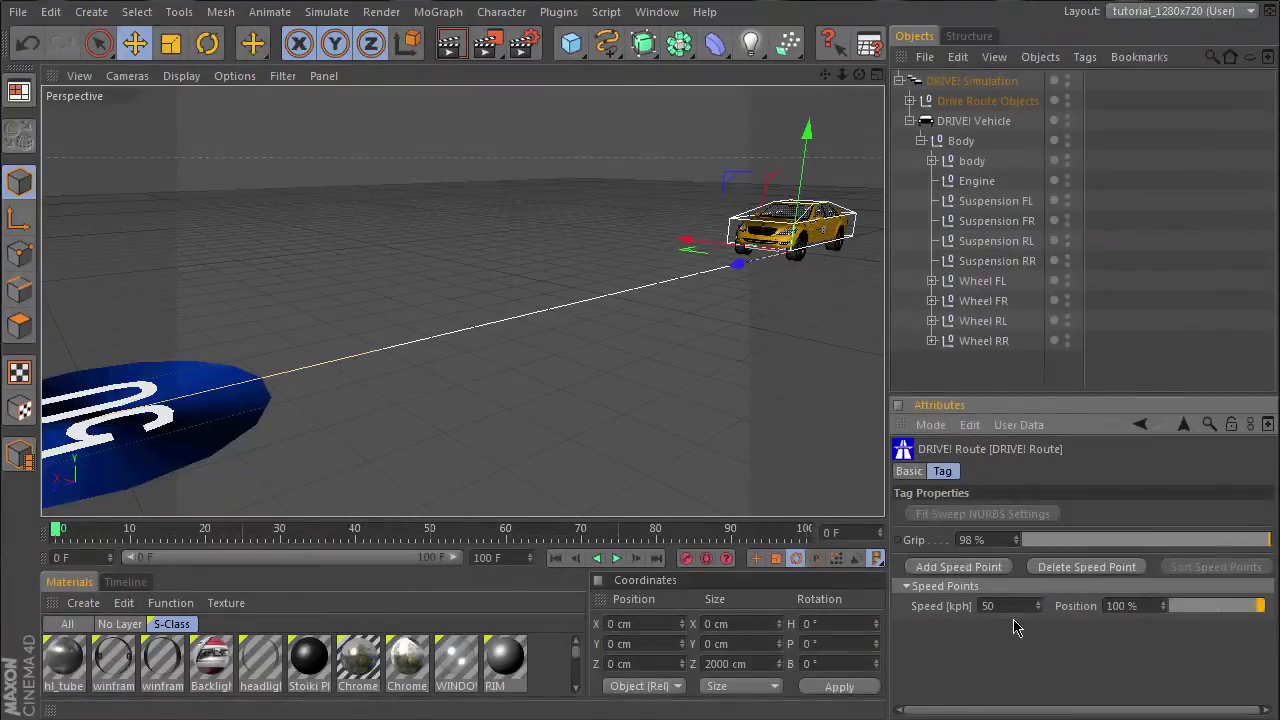
mouse_move(1258, 610)
mouse_down()
mouse_move(1237, 617)
mouse_move(1272, 630)
mouse_up()
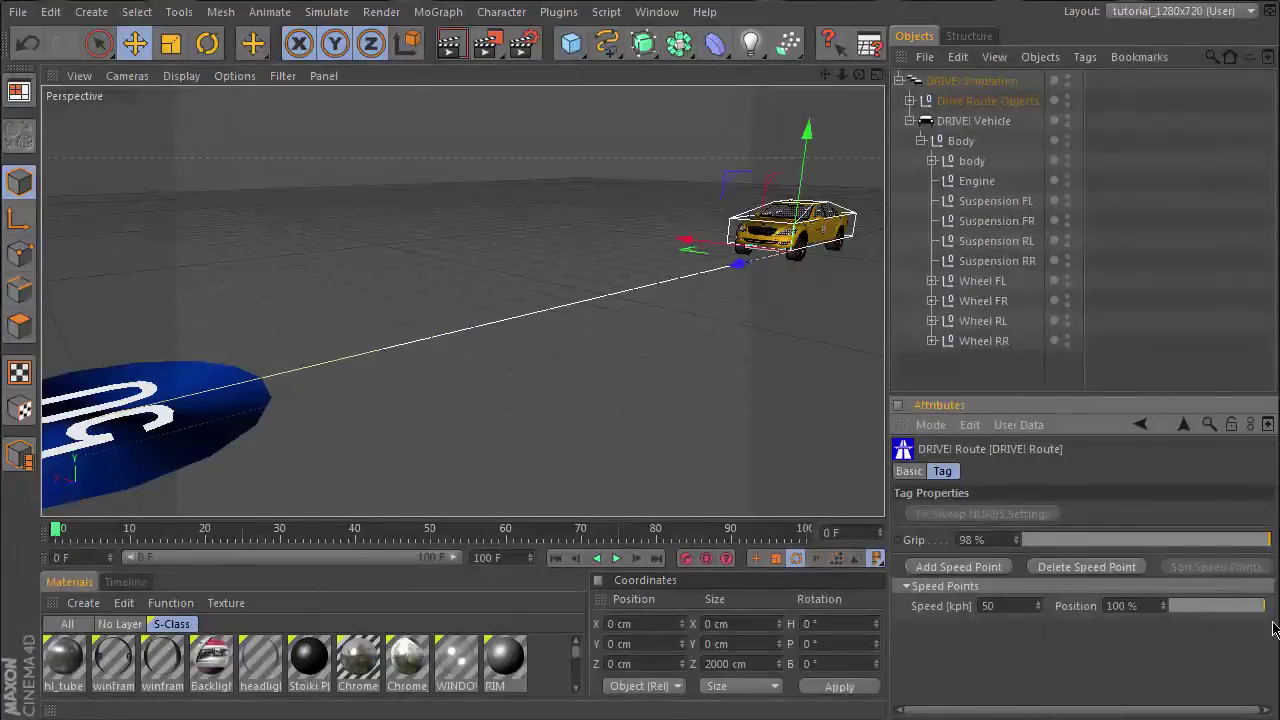
click(950, 567)
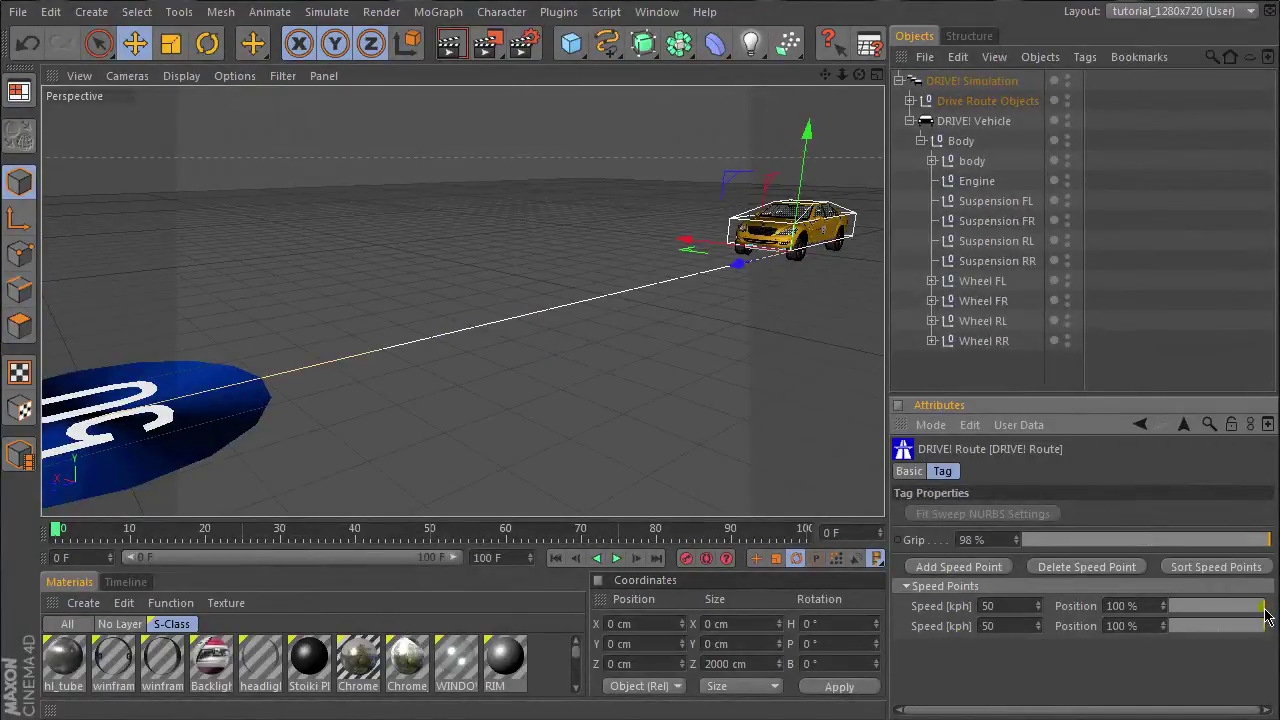
drag(1265, 614, 1222, 612)
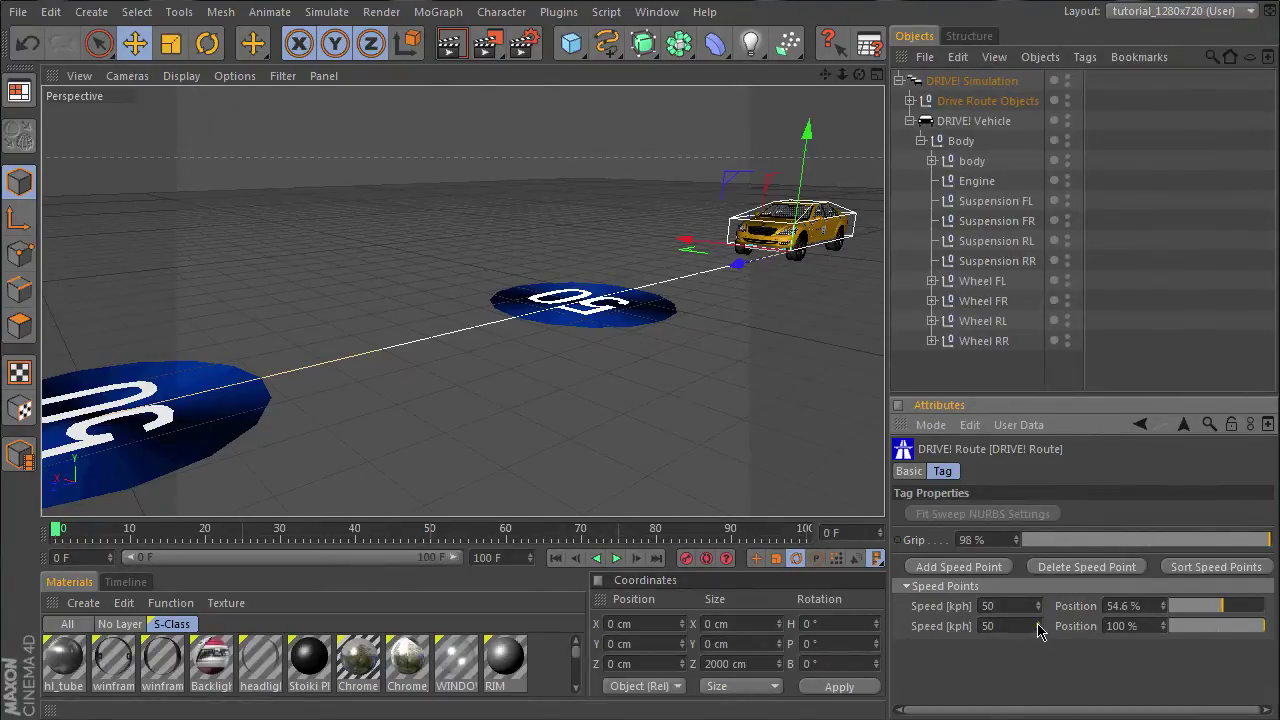
drag(1038, 626, 1038, 620)
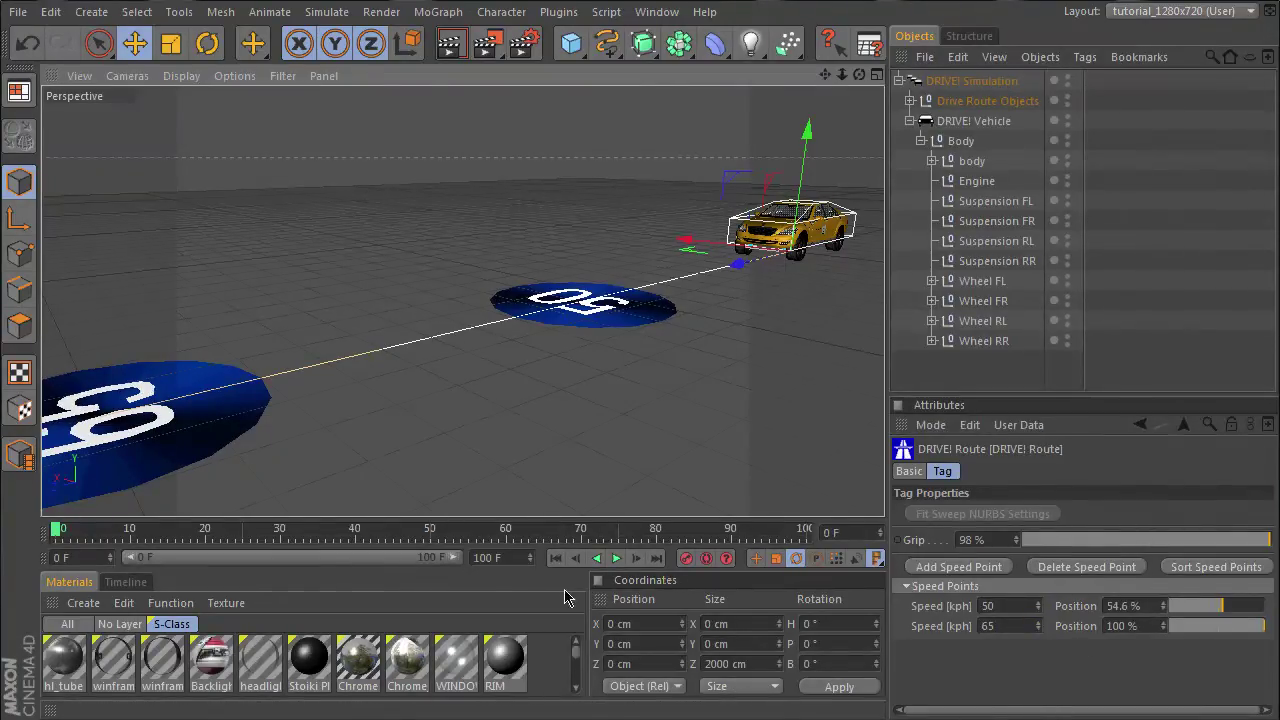
Set the animation's maximum frame to 2000
click(490, 561)
text(2)
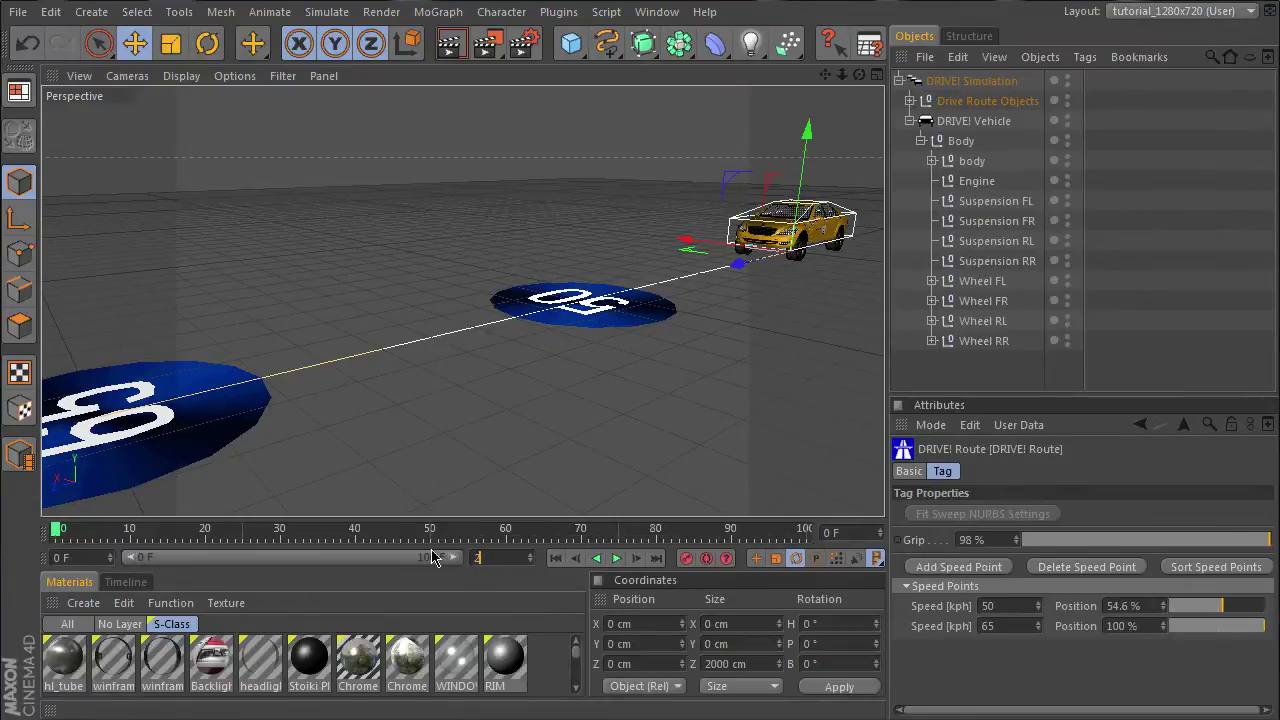
text(000)
key(Return)
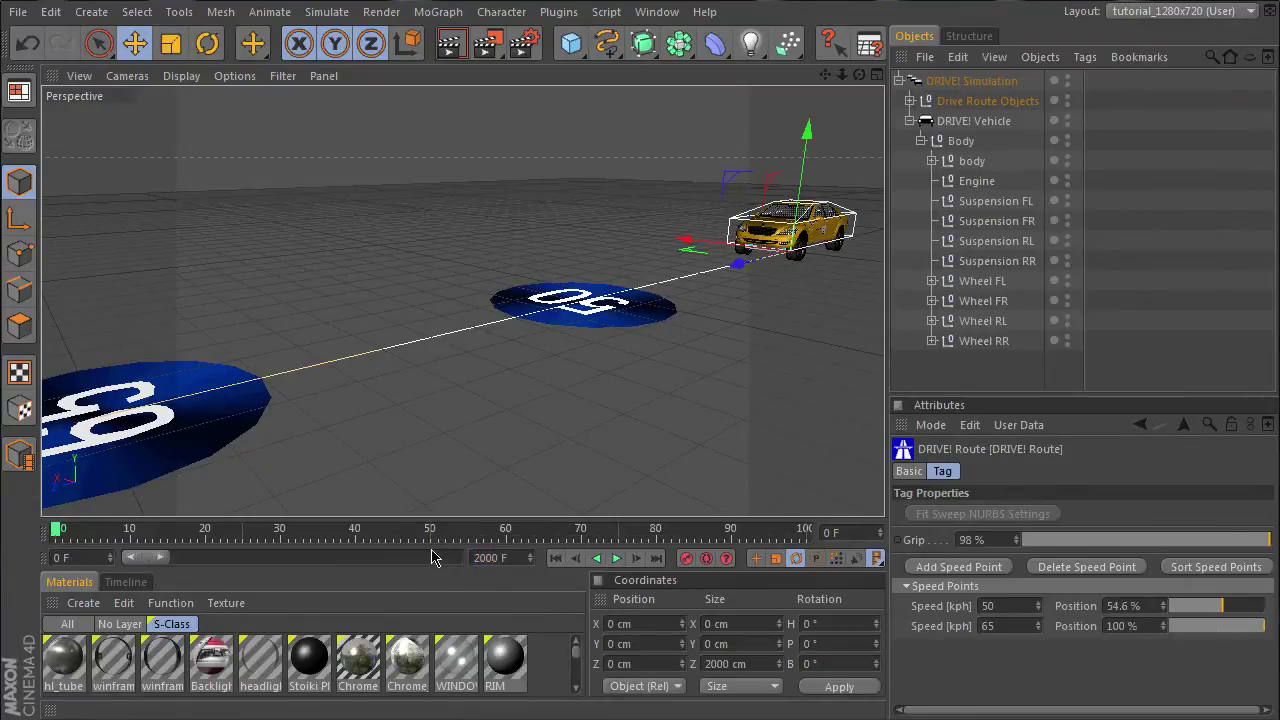
Play the simulation to test-drive the taxi, then return to the first frame
click(615, 558)
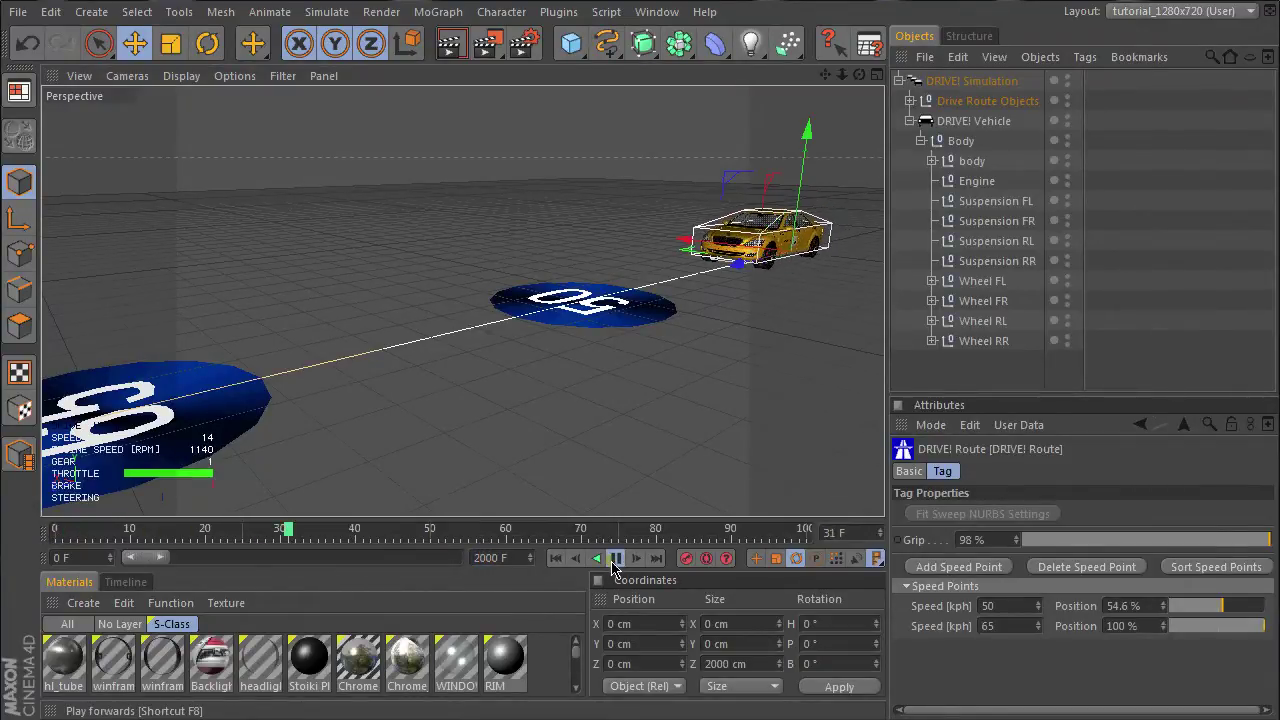
click(614, 561)
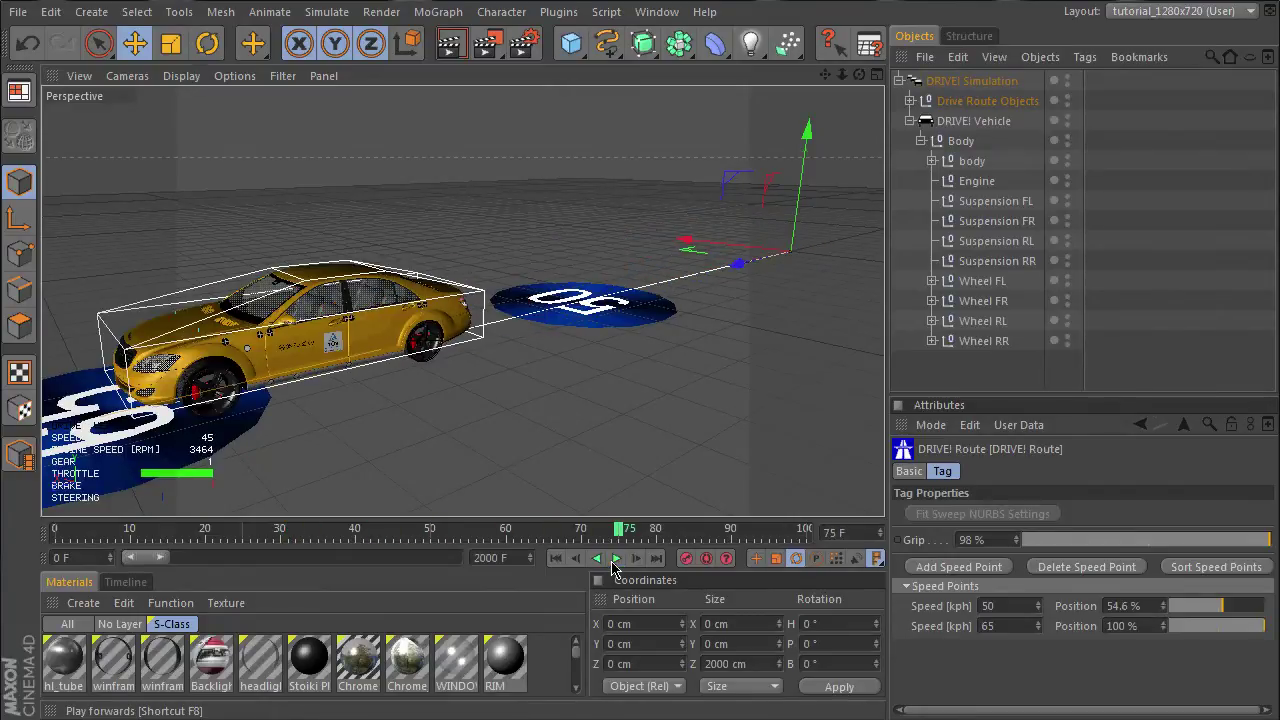
click(556, 558)
Delete the Drive Route Objects group and frame the view on the taxi
click(925, 105)
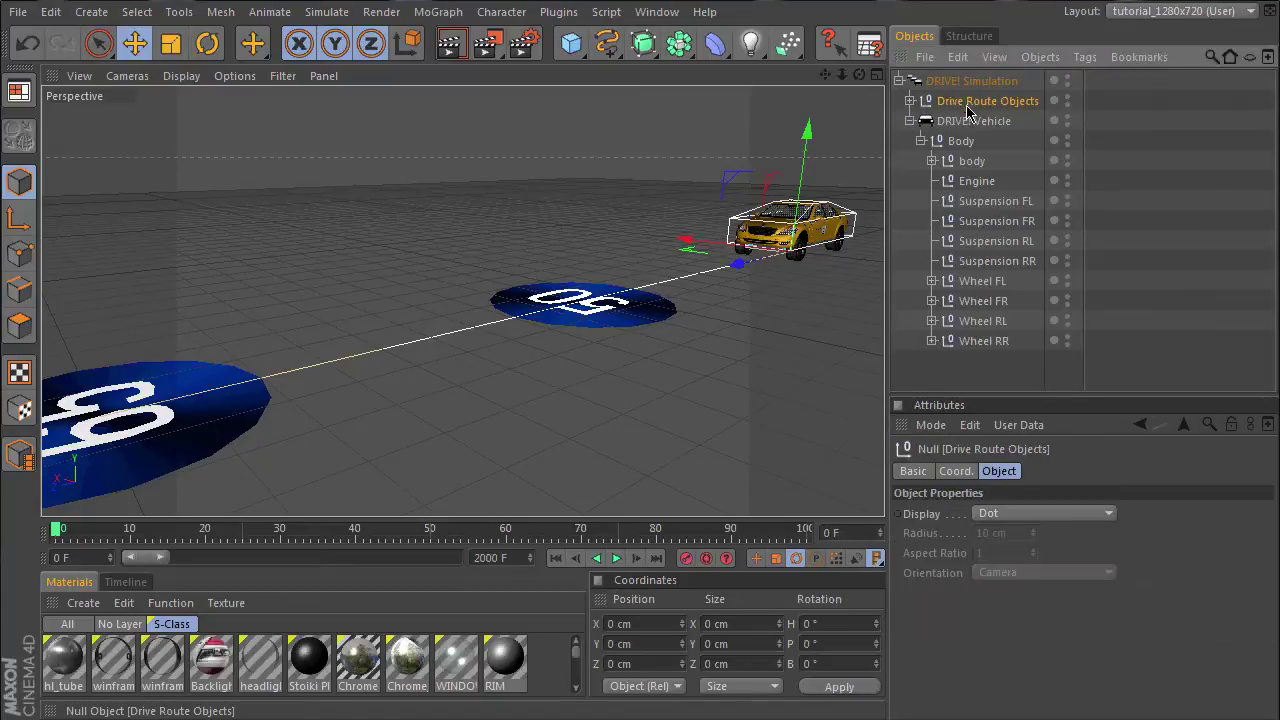
key(Delete)
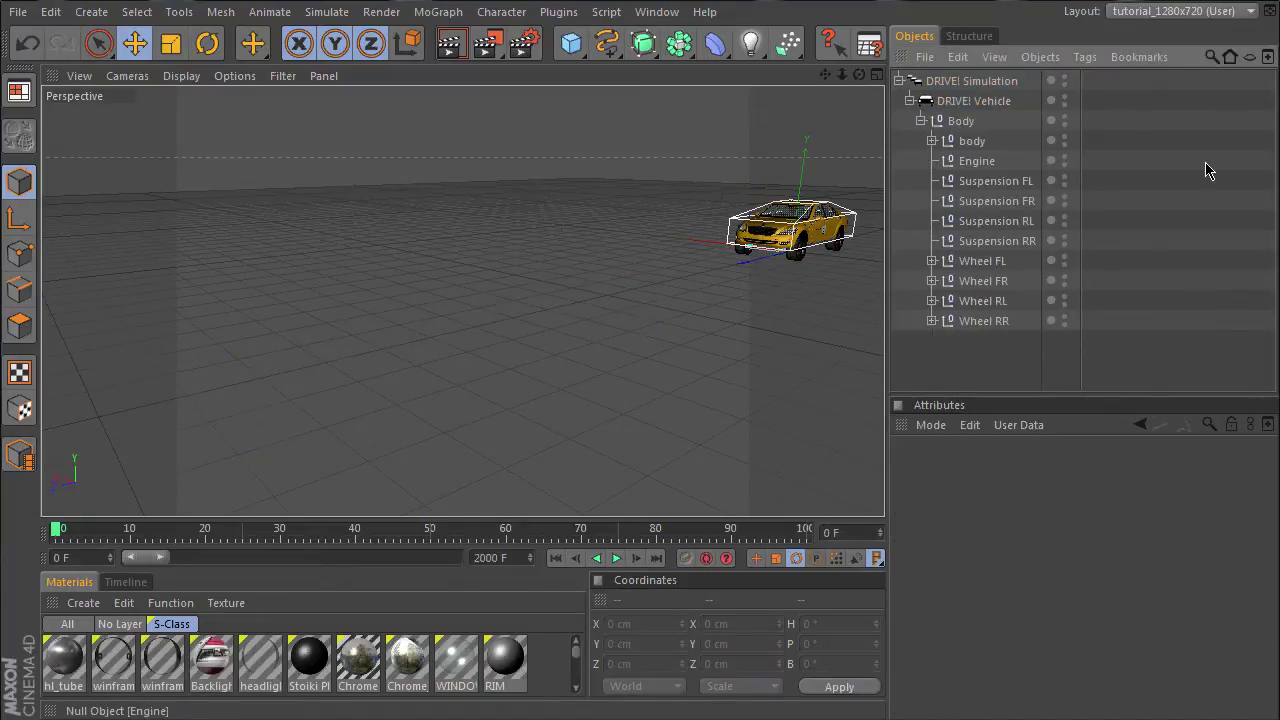
key(o)
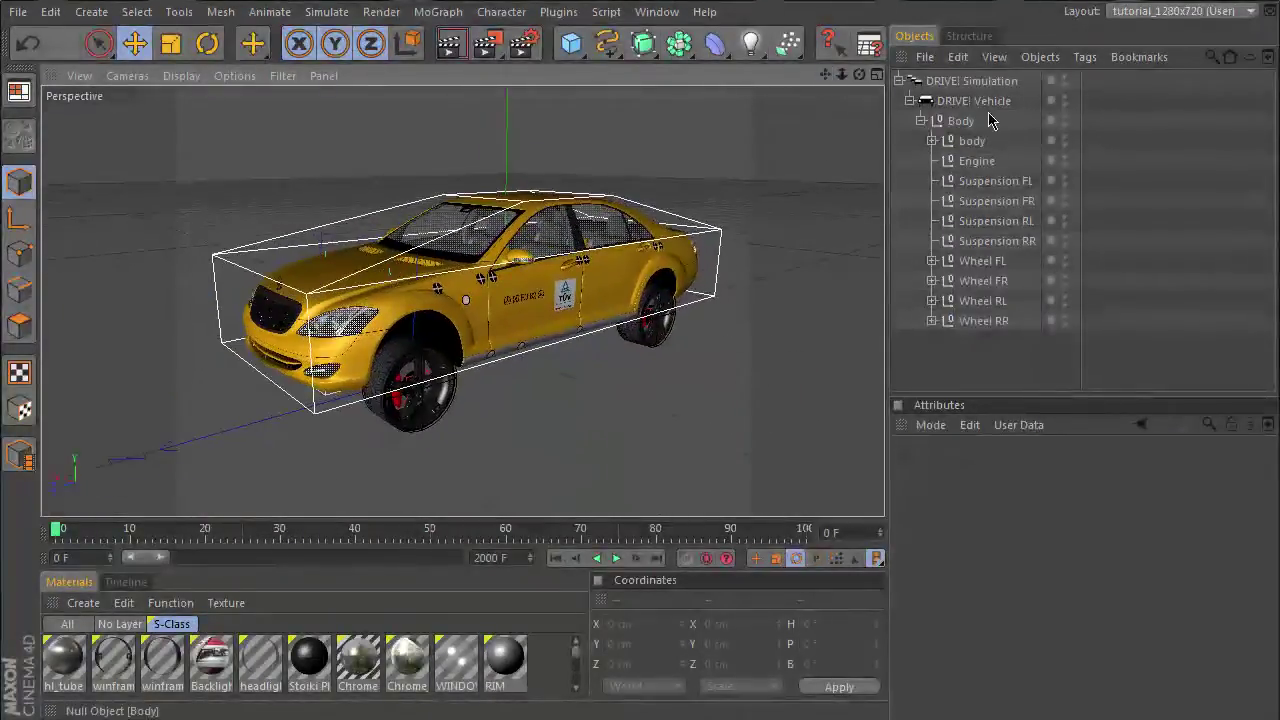
Show the DRIVE! Vehicle's Dynamics tab in an enlarged Attributes panel, with Body mass 1700 kg
click(925, 101)
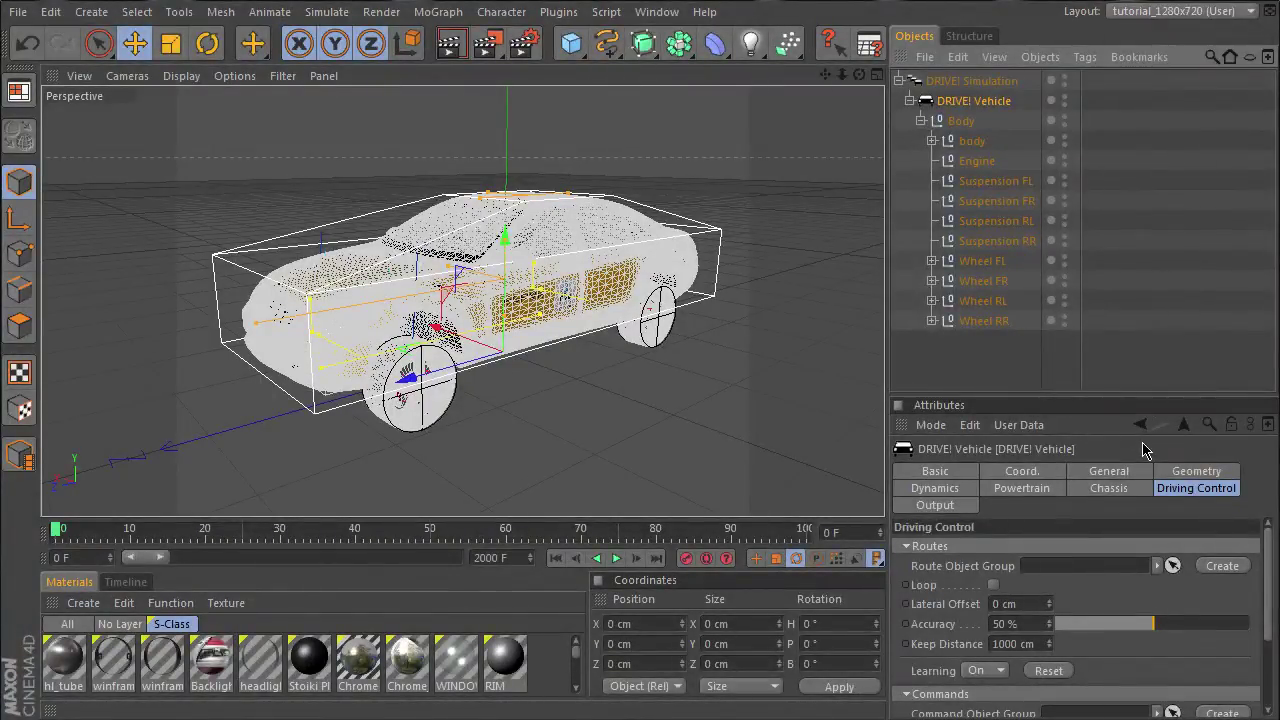
click(935, 490)
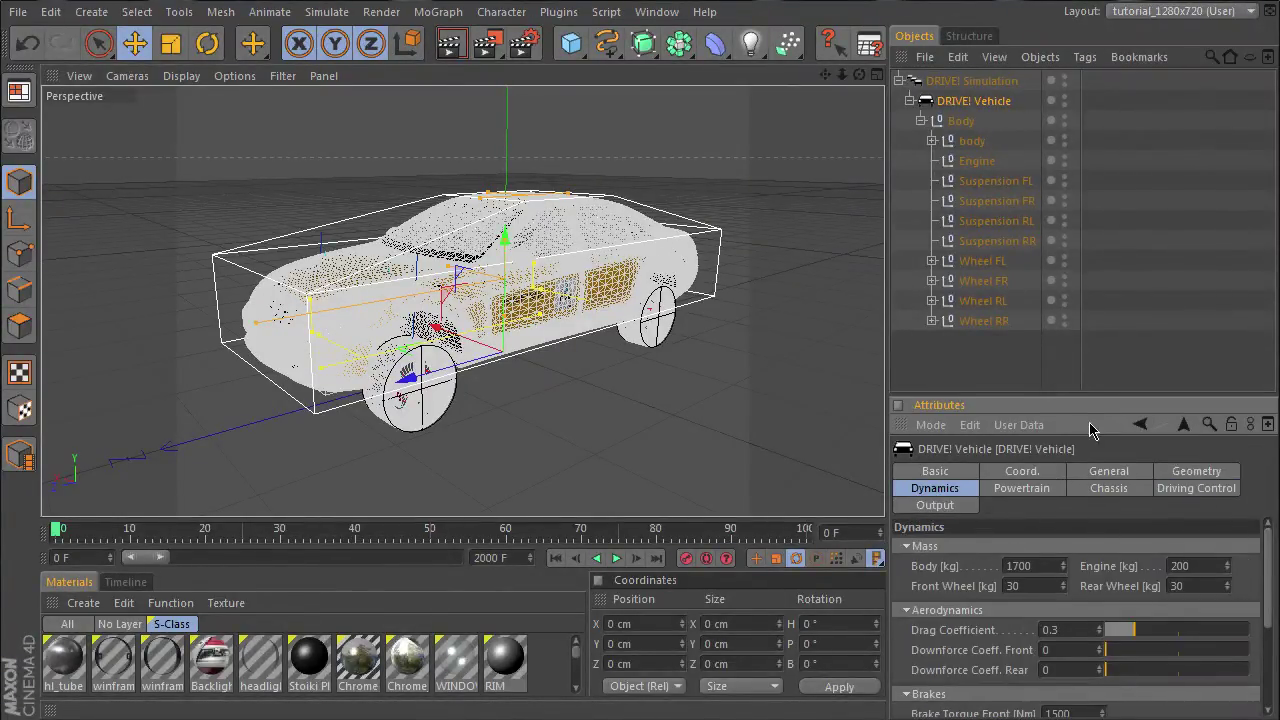
drag(1094, 401, 1094, 350)
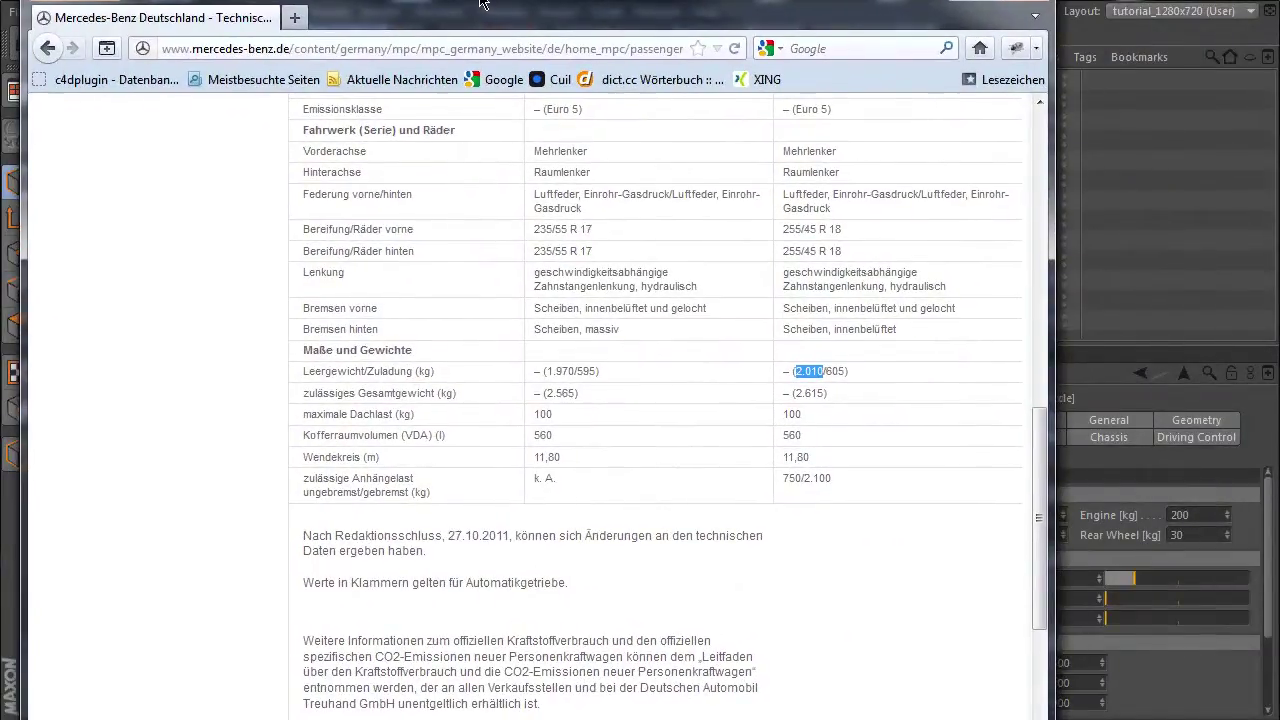
click(1036, 453)
drag(1036, 453, 244, 513)
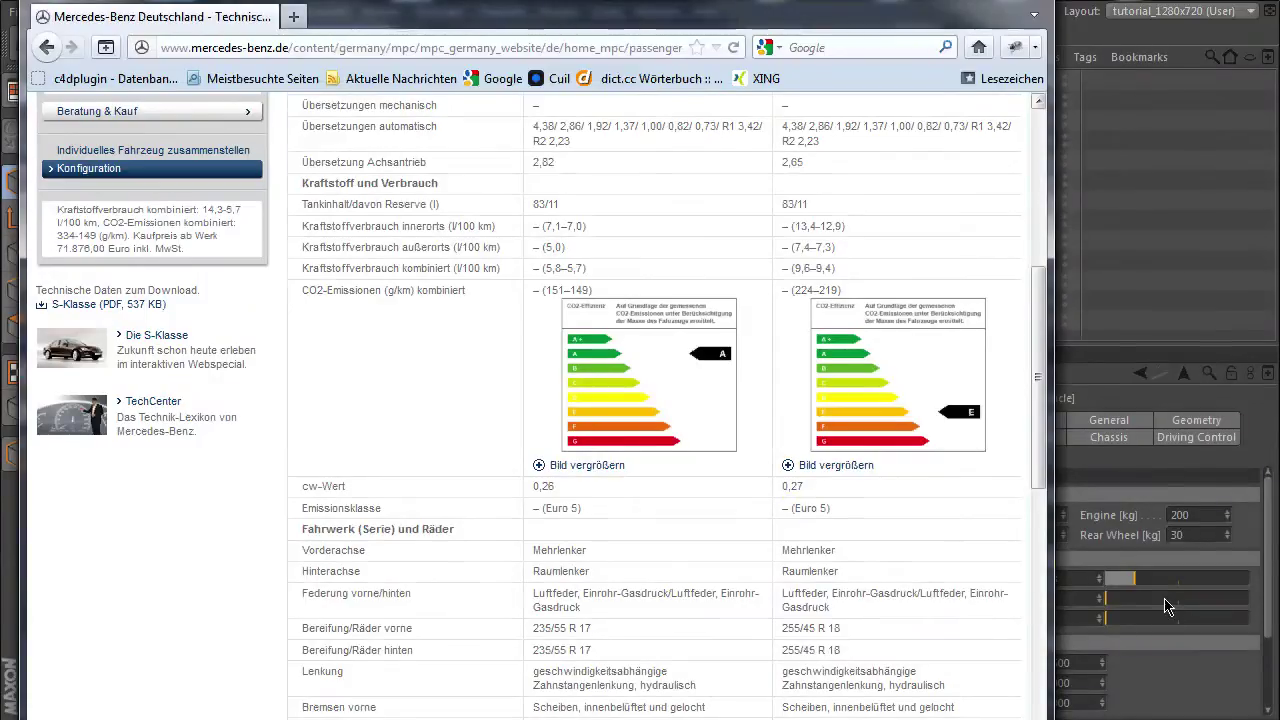
Change the Drag Coefficient to 0.27, review Brakes and Tyres, then show Powertrain settings
click(1191, 694)
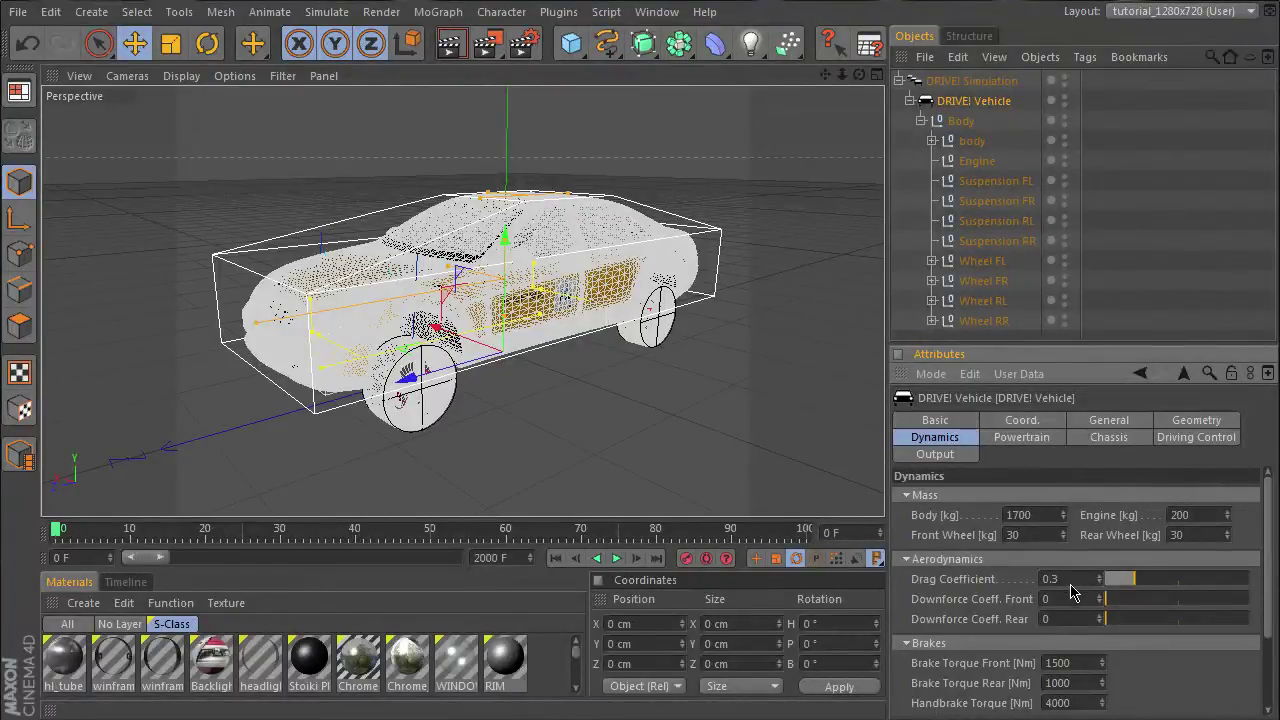
drag(1071, 580, 1051, 586)
text(27)
drag(1270, 640, 1276, 667)
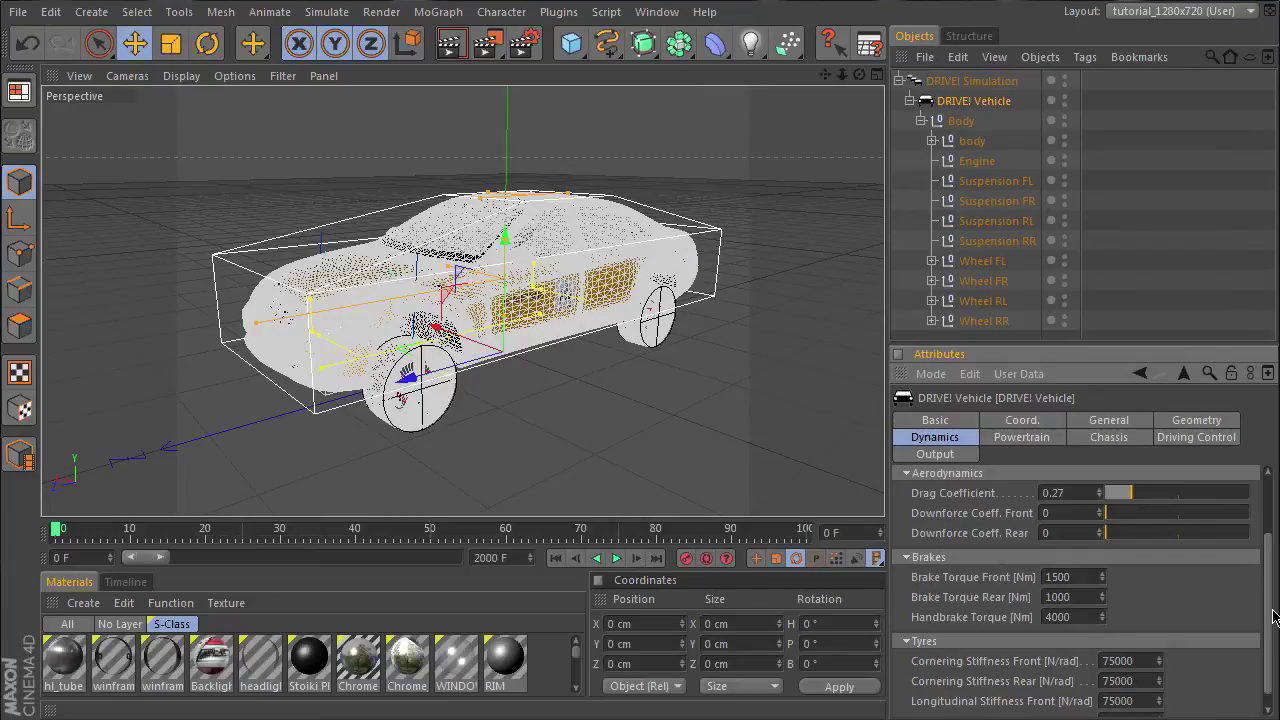
scroll(1272, 625, down, 1)
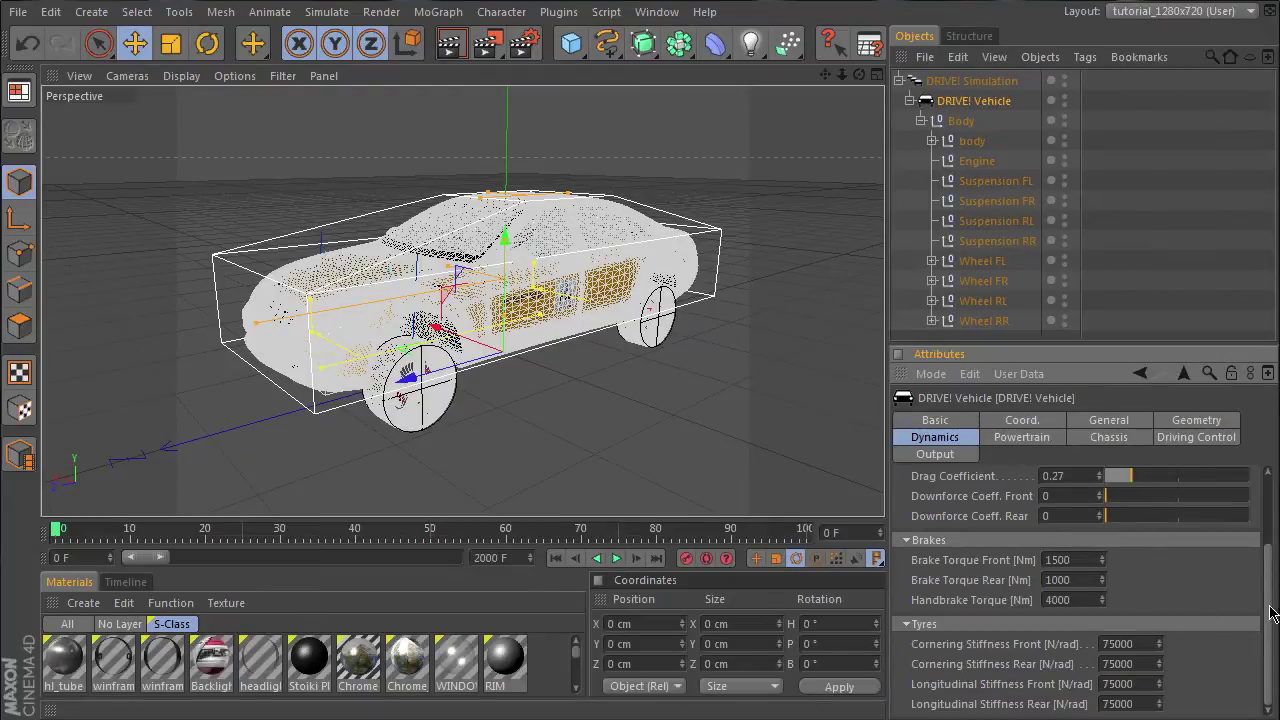
click(1026, 443)
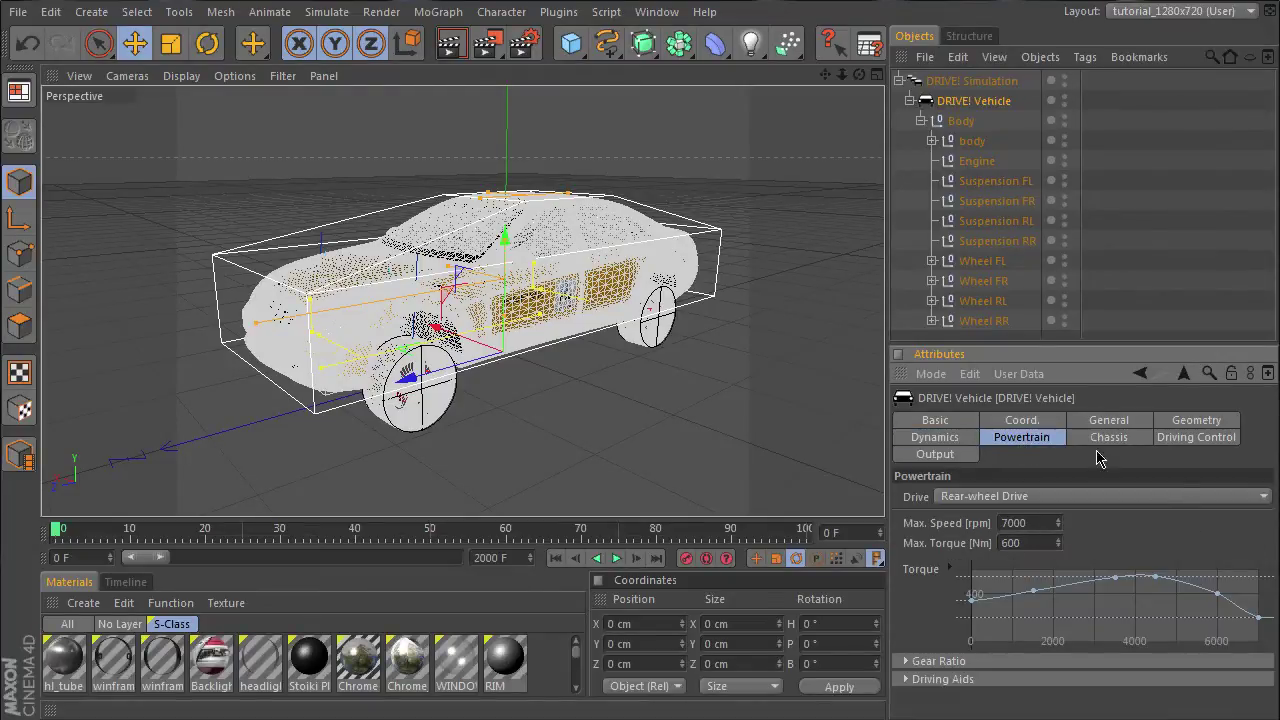
click(1087, 345)
drag(1087, 343, 1084, 252)
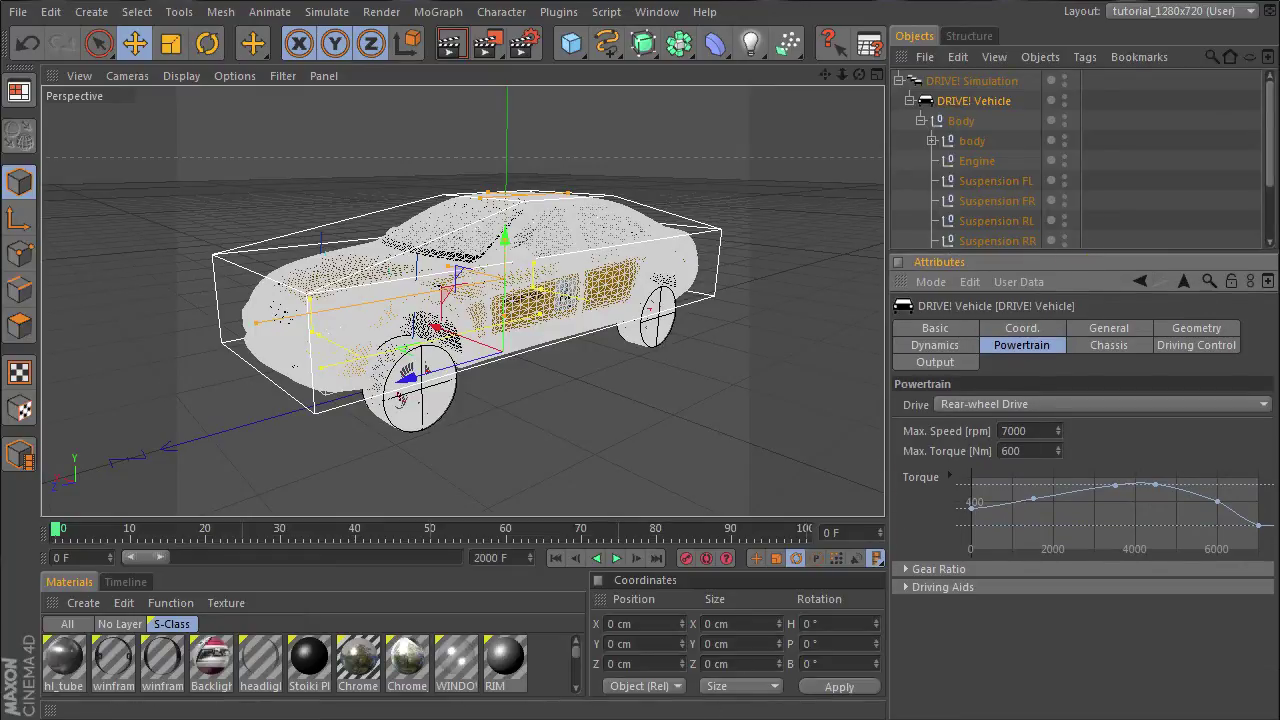
key(alt+Tab)
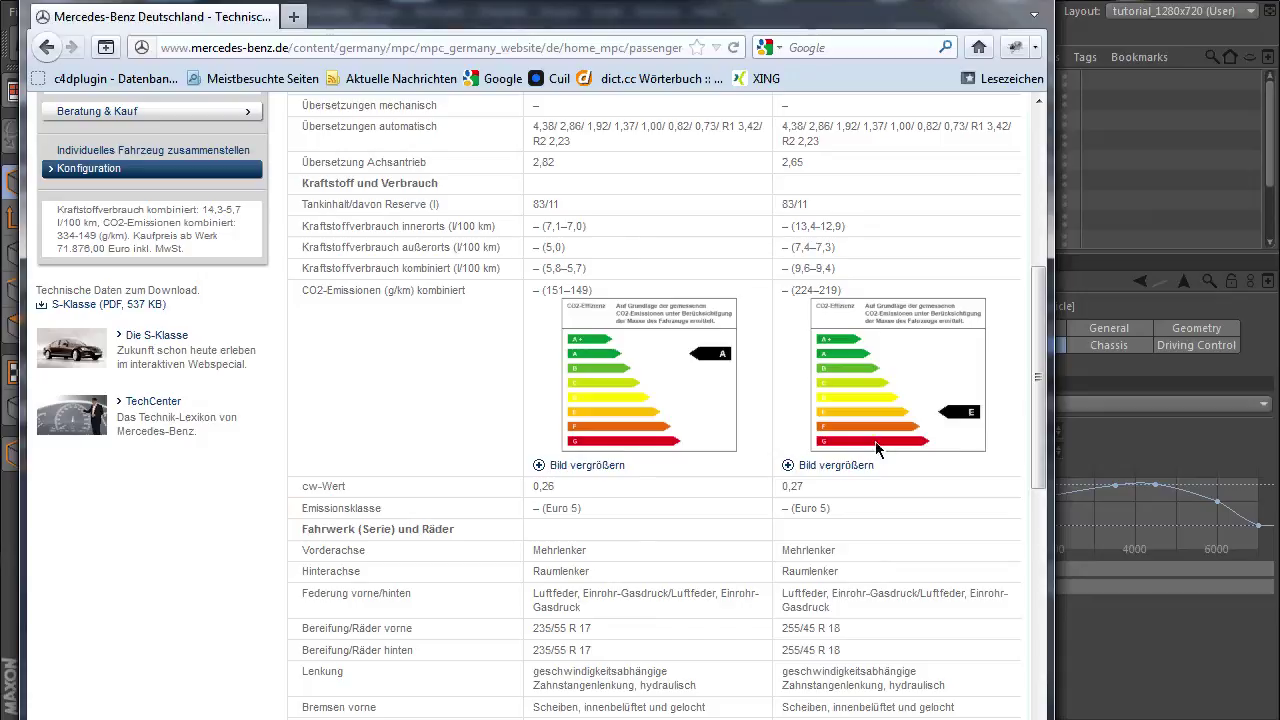
drag(1042, 415, 1040, 314)
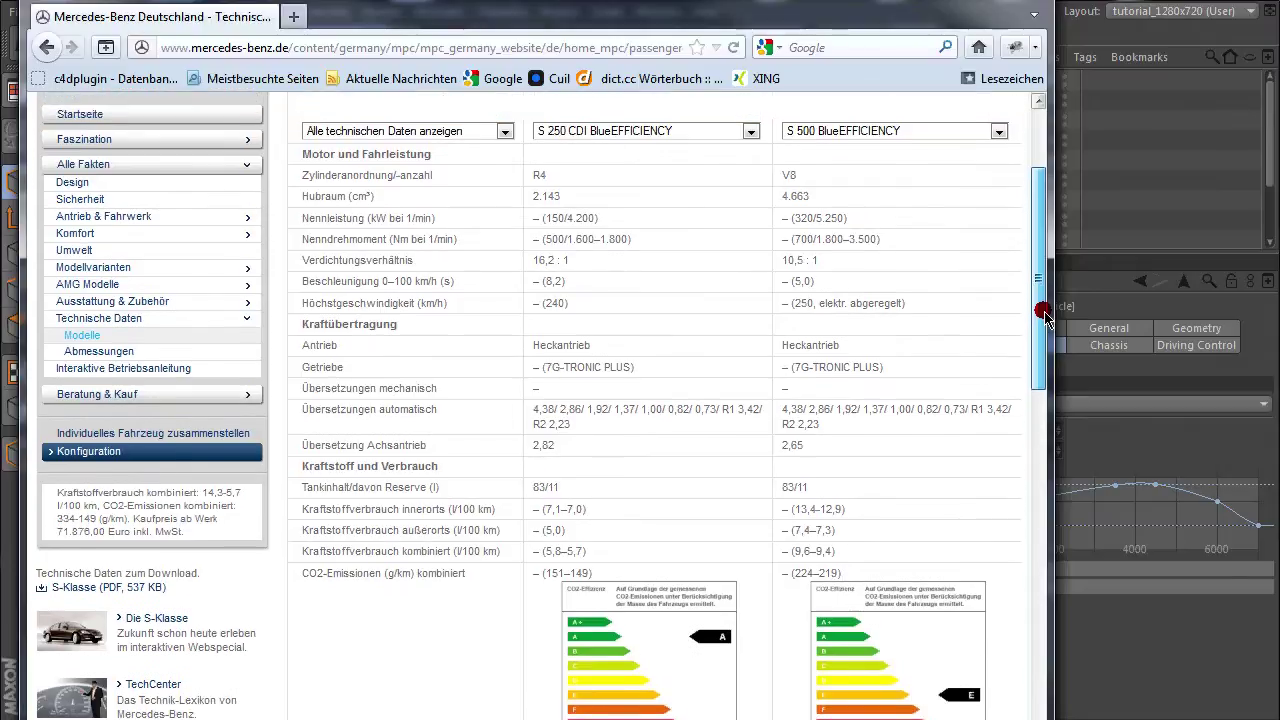
click(818, 261)
Set the taxi's Max. Torque to 700 Nm
click(1034, 14)
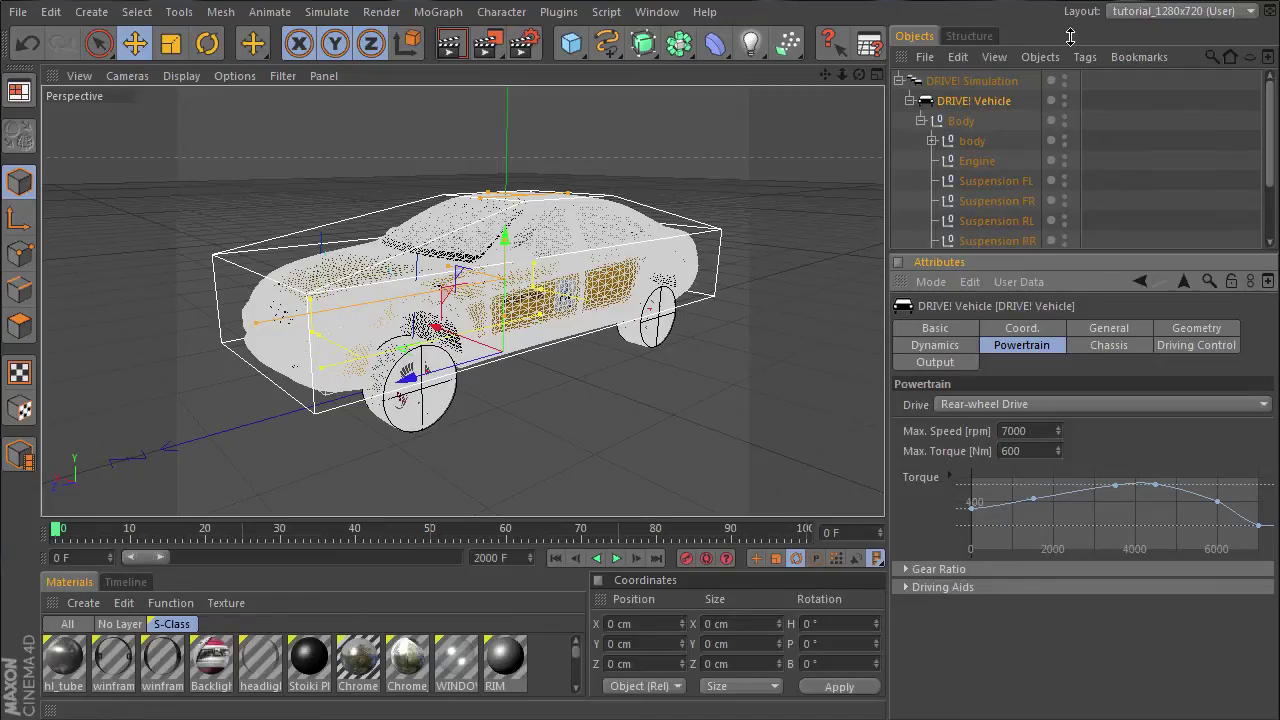
click(1038, 451)
text(700)
key(Return)
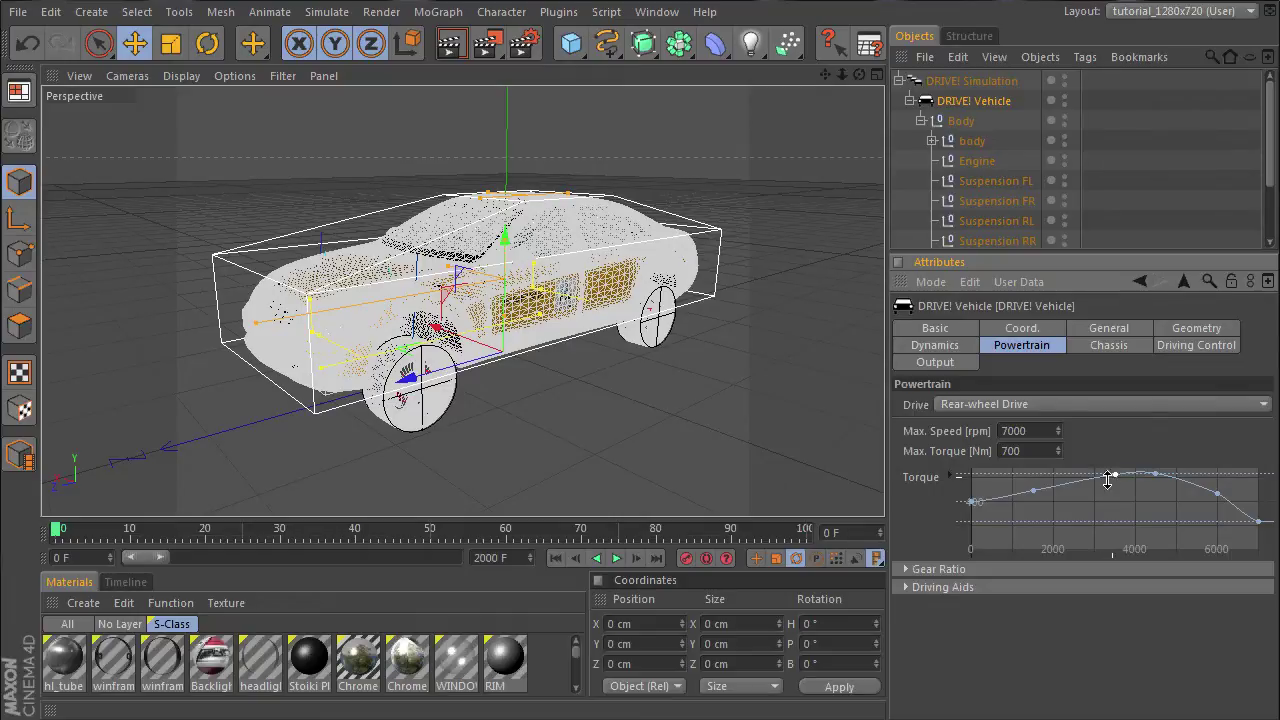
Reshape the torque curve to a flat peak between about 2000 and 4000 rpm
click(1035, 491)
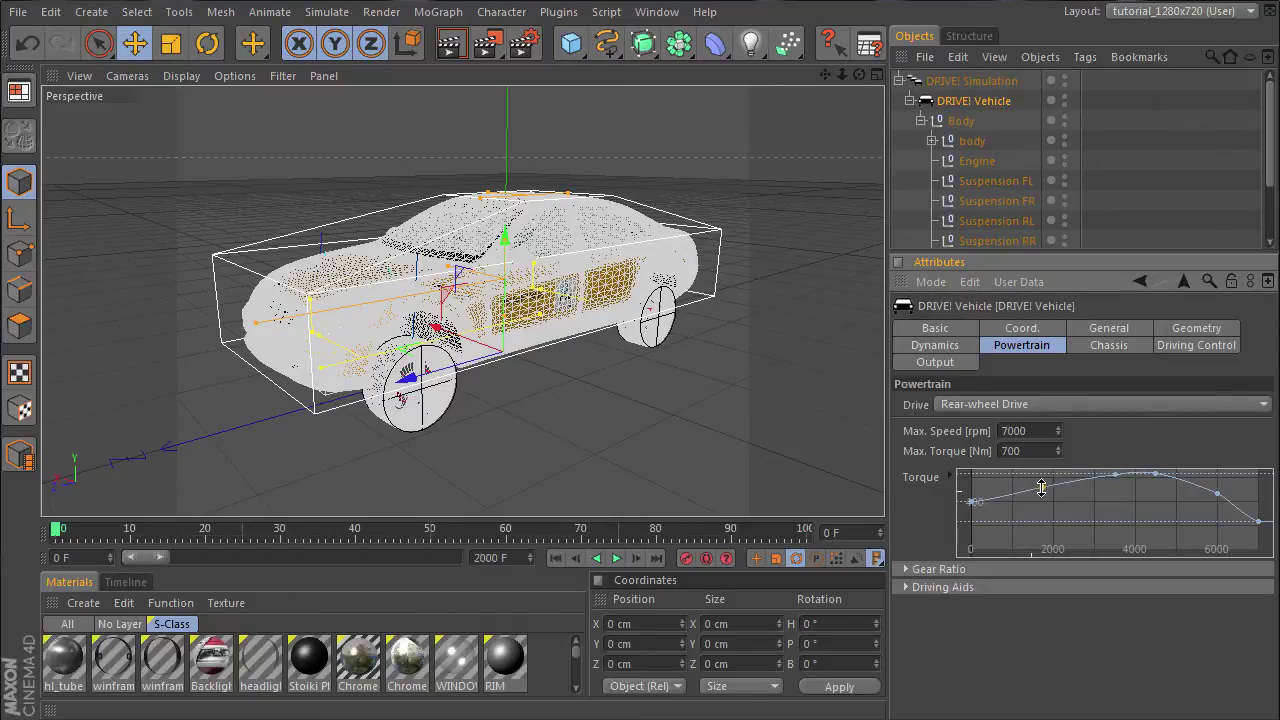
drag(1038, 489, 1048, 477)
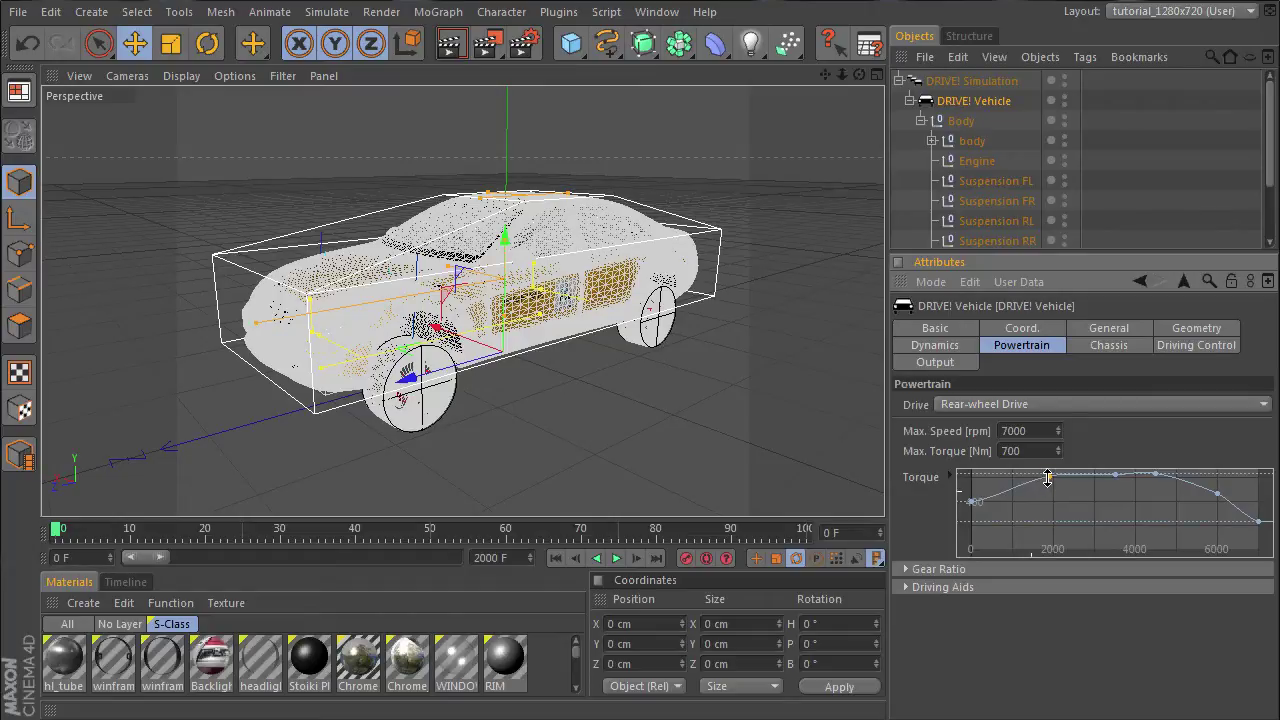
right_click(1116, 477)
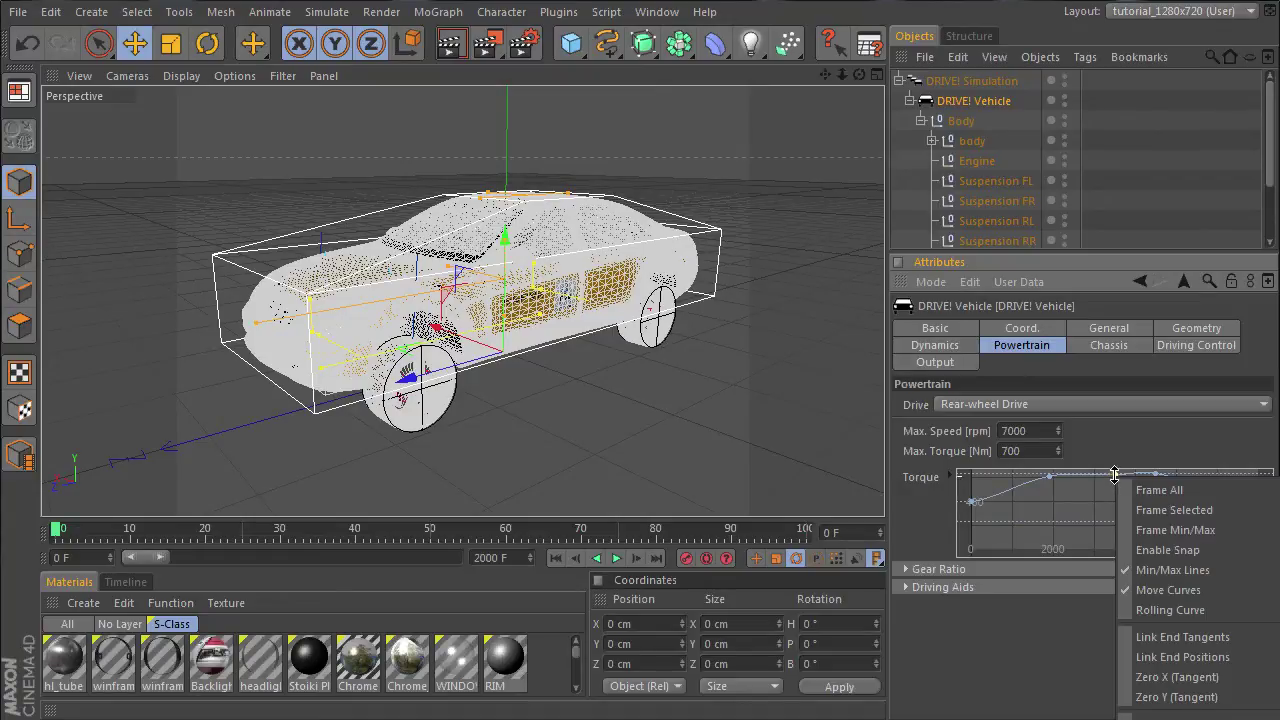
key(Escape)
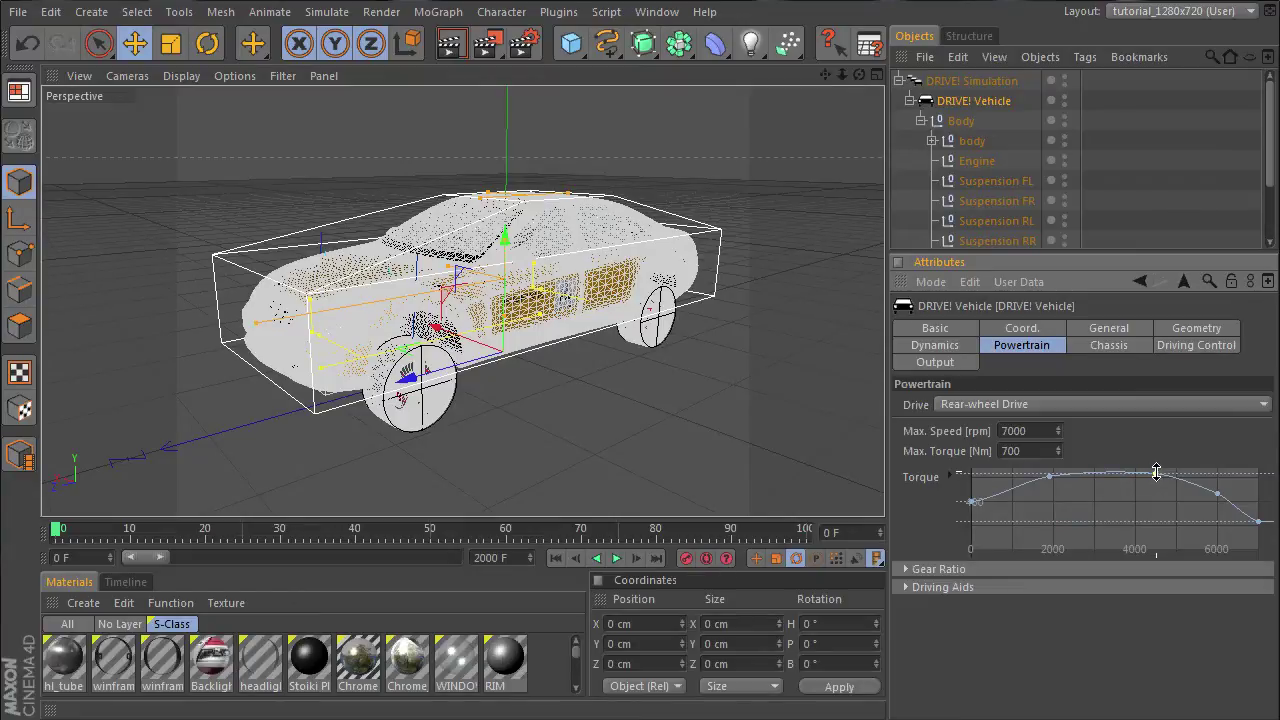
drag(1155, 473, 1128, 474)
Expand the gear ratio settings and place the Mercedes spec page beside Cinema 4D
click(905, 568)
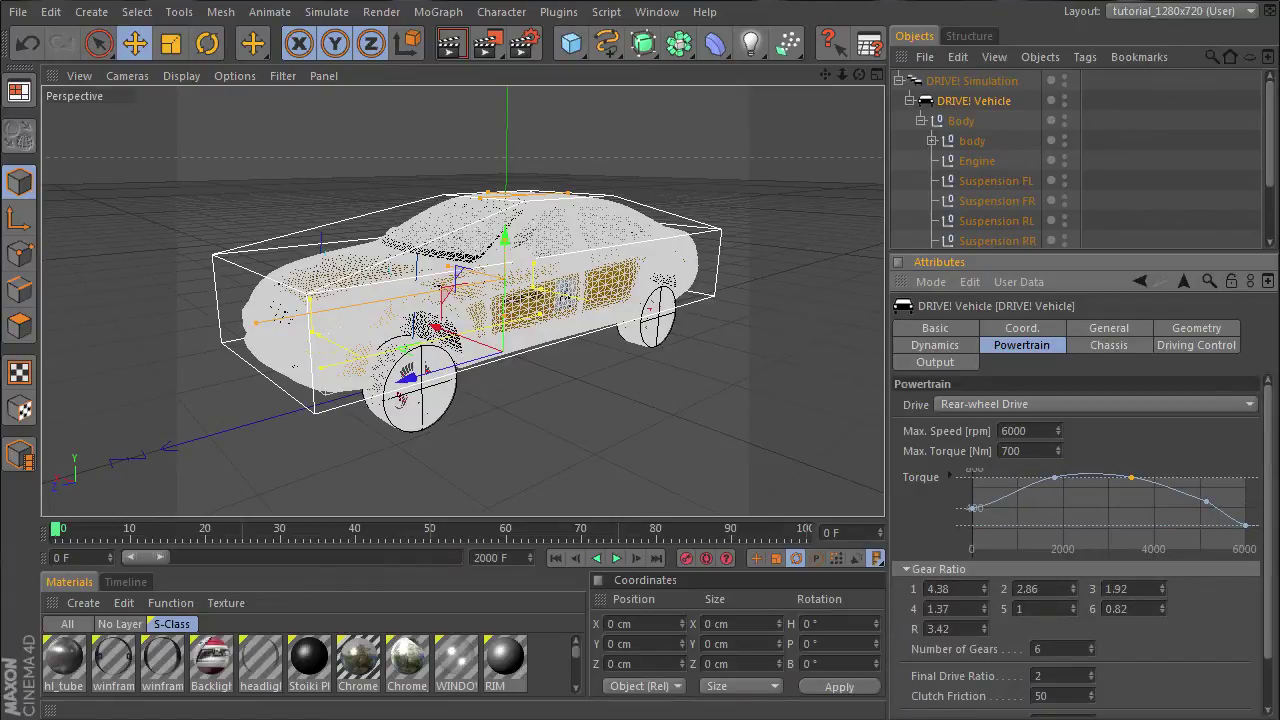
key(alt+Tab)
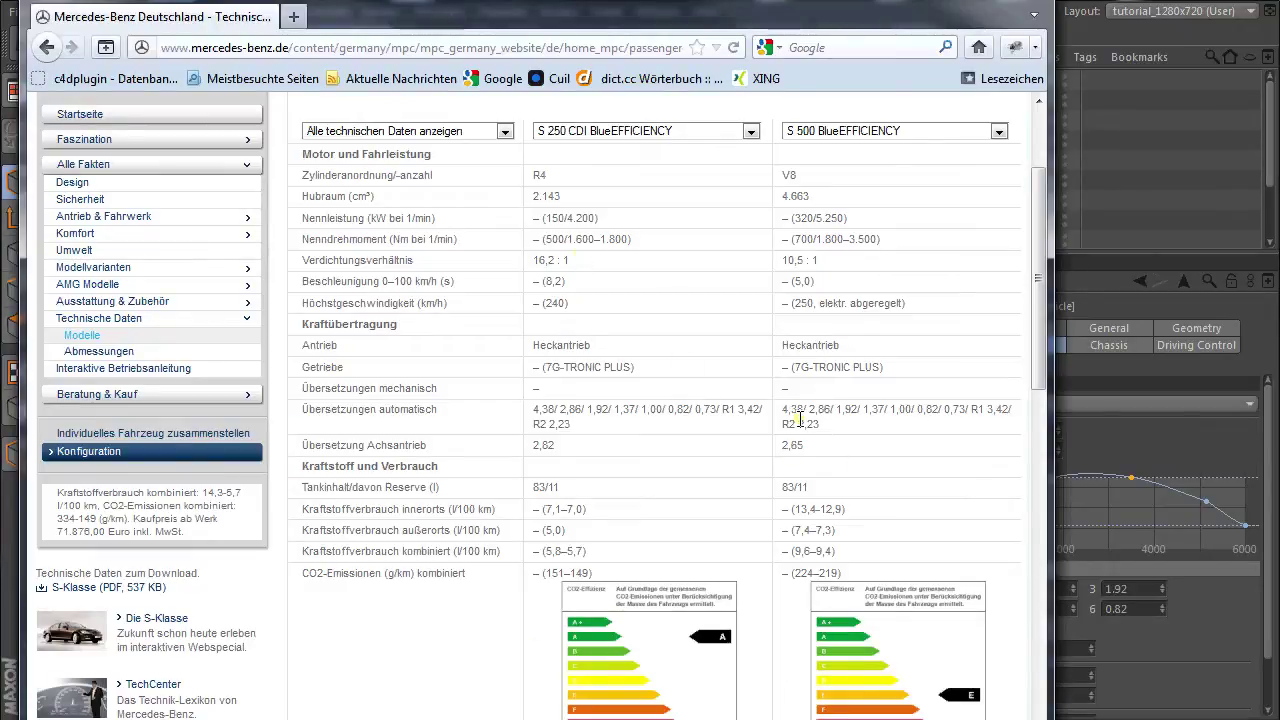
drag(1048, 506, 1106, 505)
click(1183, 676)
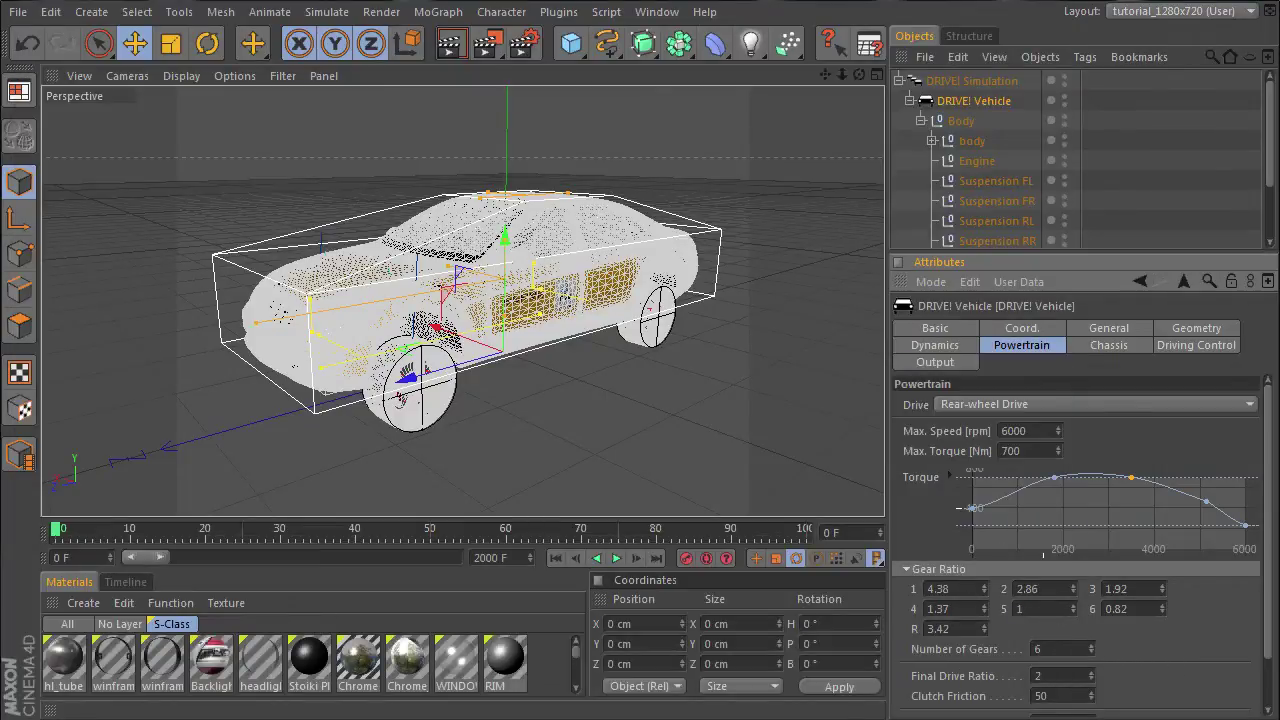
key(alt+Tab)
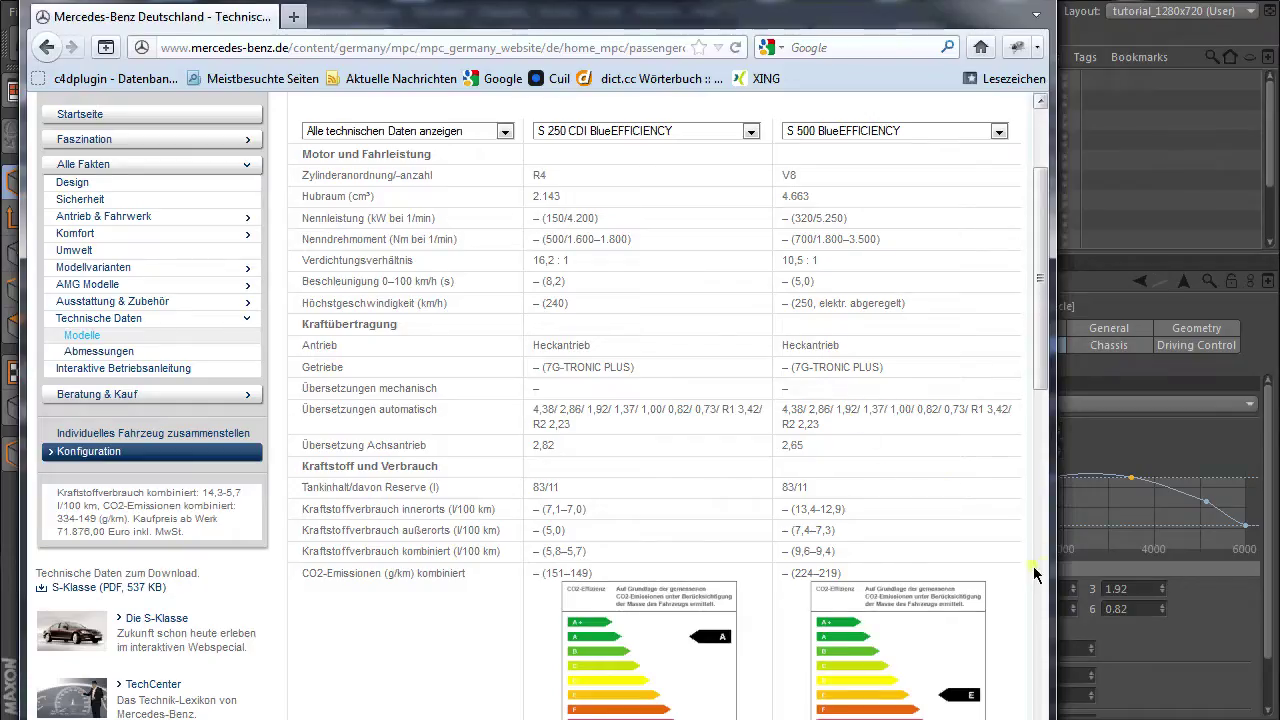
drag(1050, 552, 988, 540)
click(1208, 644)
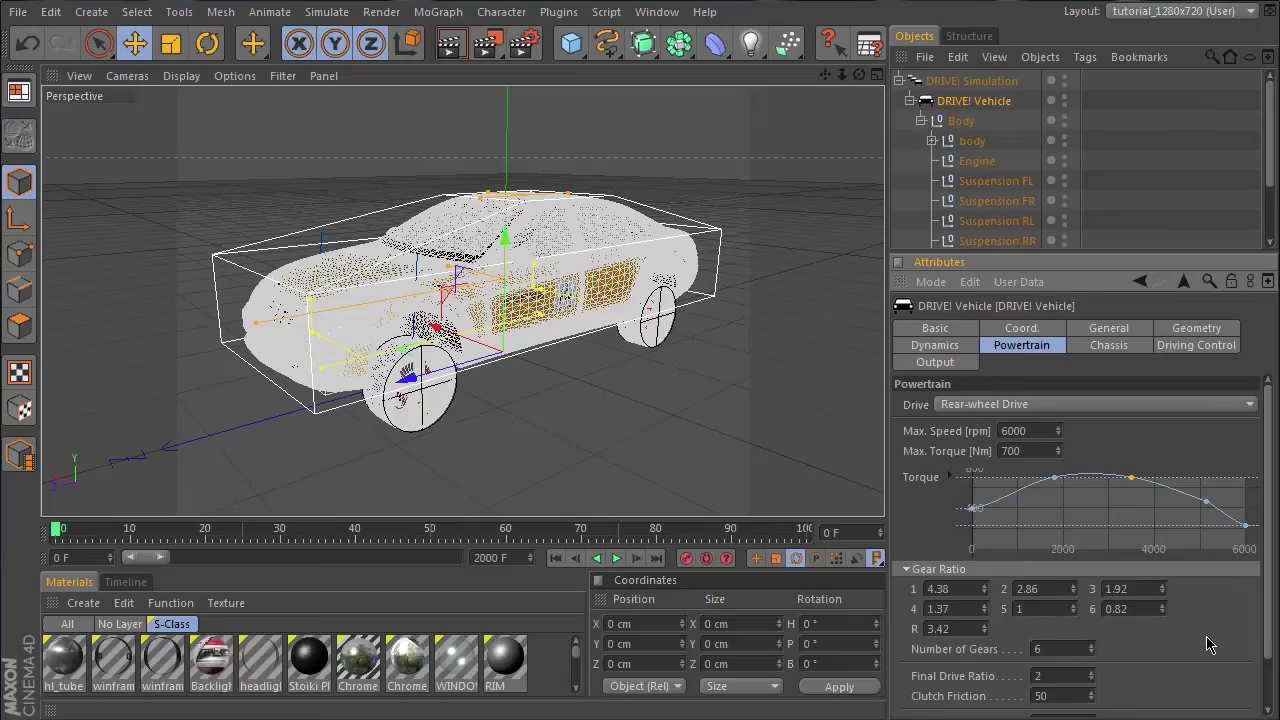
Set Number of Gears to 7, leaving the seventh gear ratio at 0.72
click(1091, 645)
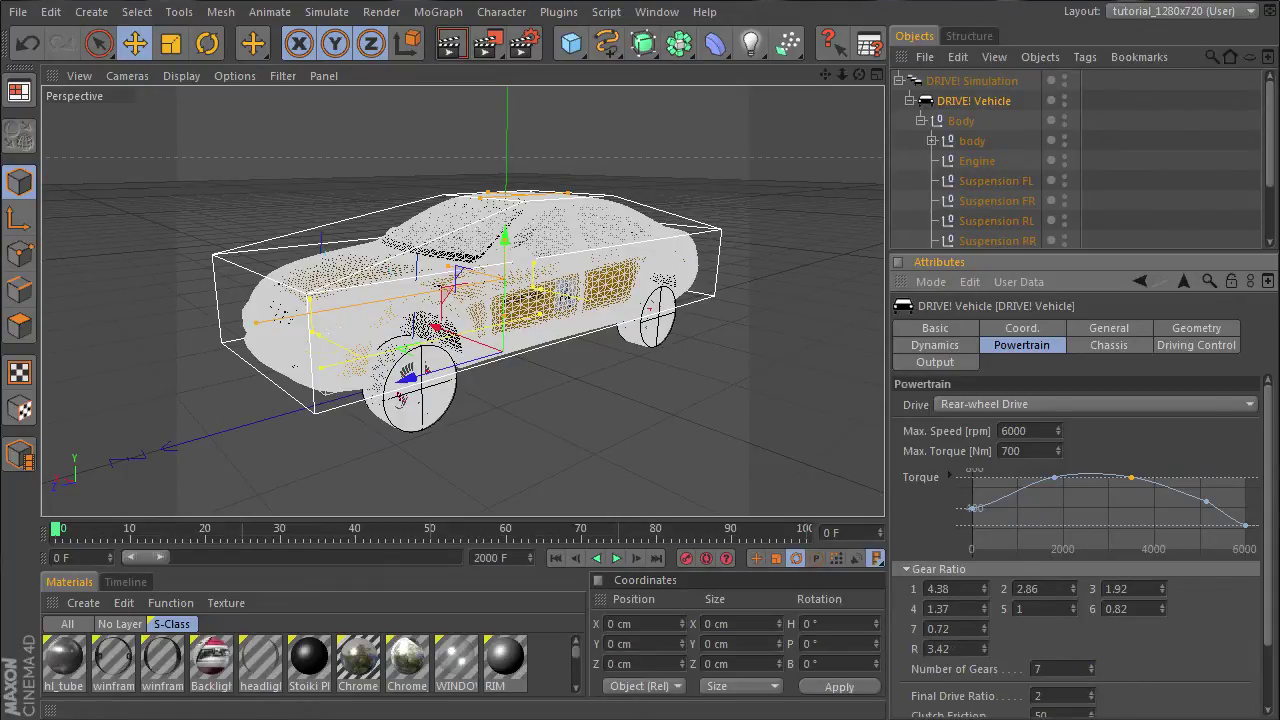
key(alt+Tab)
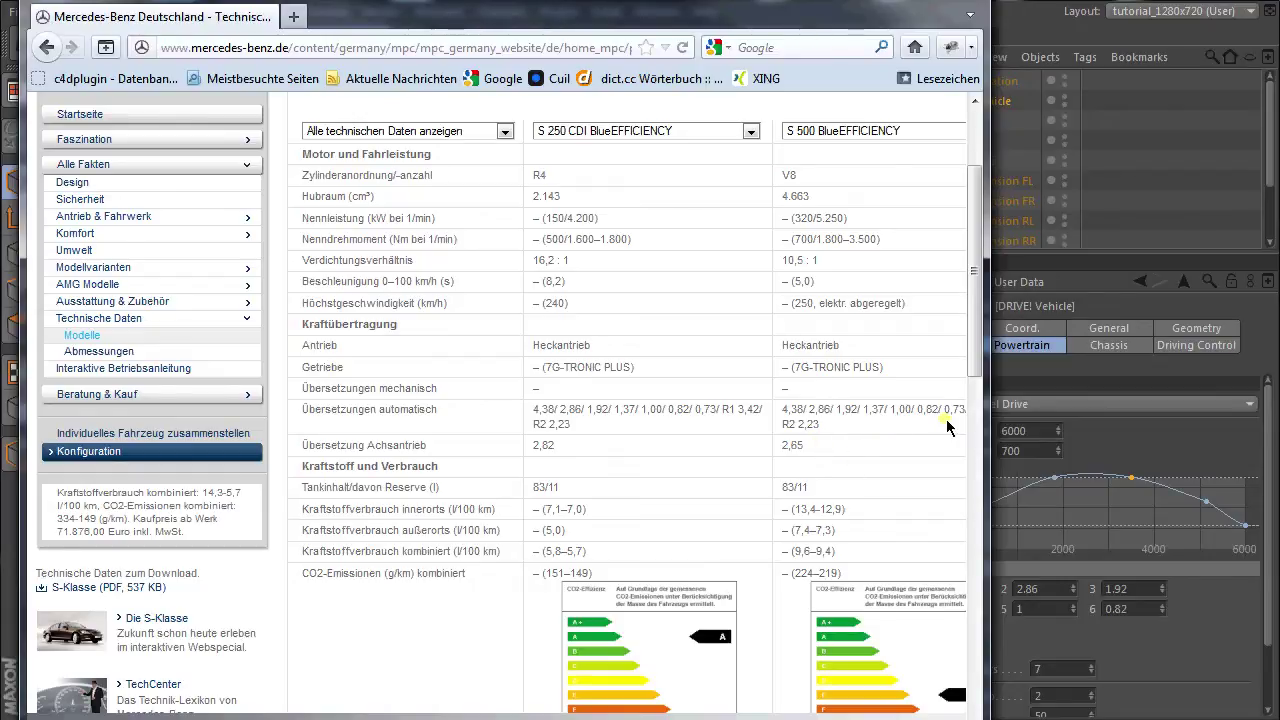
click(1137, 669)
click(953, 628)
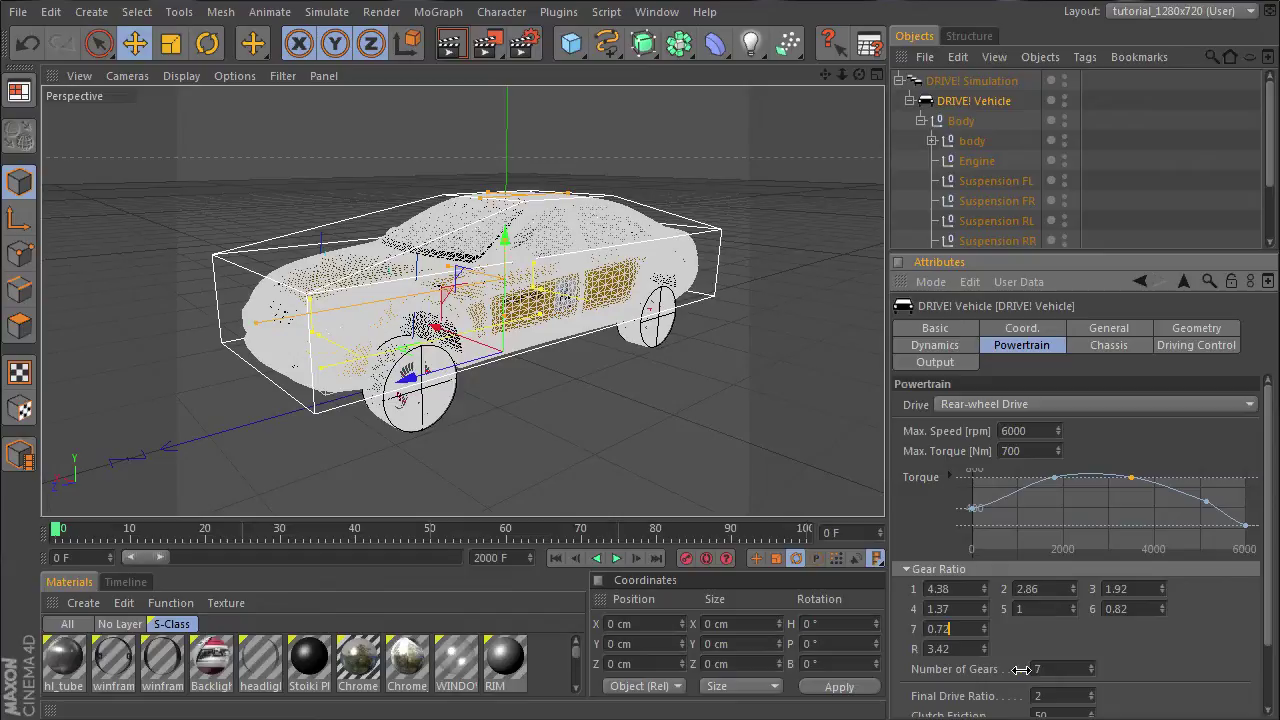
key(BackSpace)
text(3)
key(Escape)
Set Shift Gear Up to 3500 rpm and Shift Gear Down to 1800 rpm, then open Driving Aids
drag(1270, 641, 1270, 705)
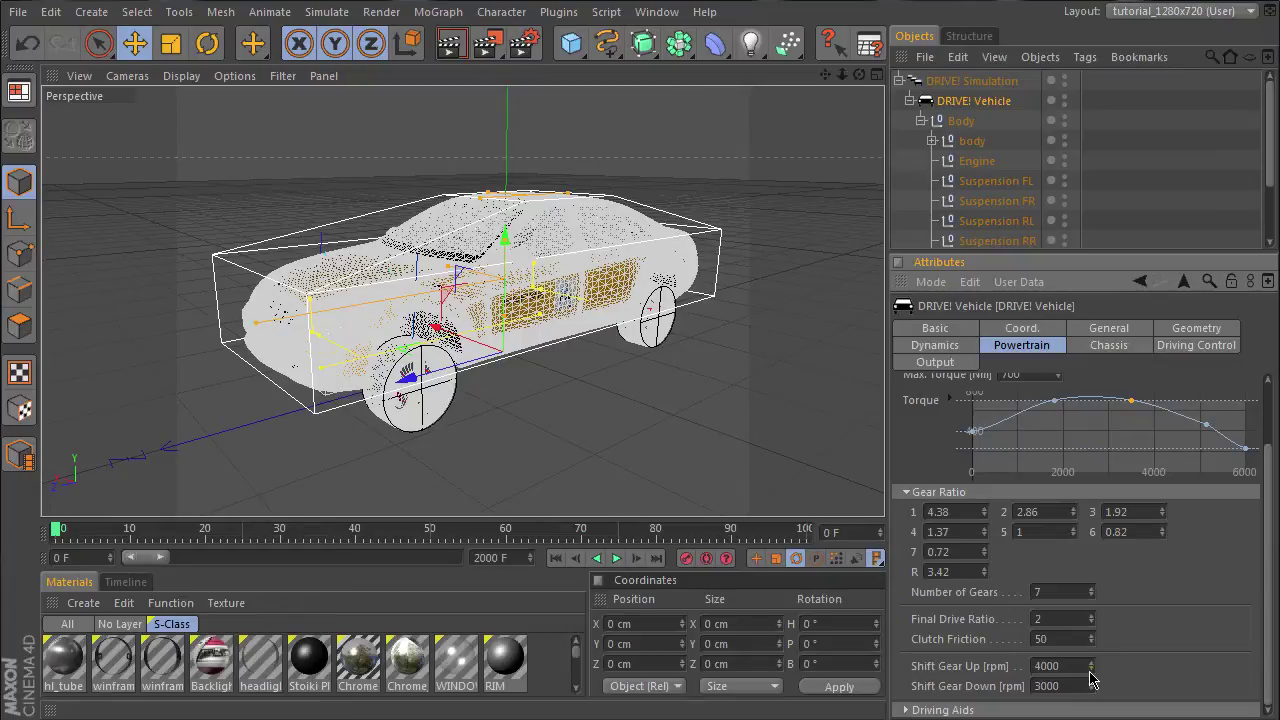
click(1058, 666)
text(3500)
key(Return)
click(1050, 686)
text(180)
key(Return)
click(905, 710)
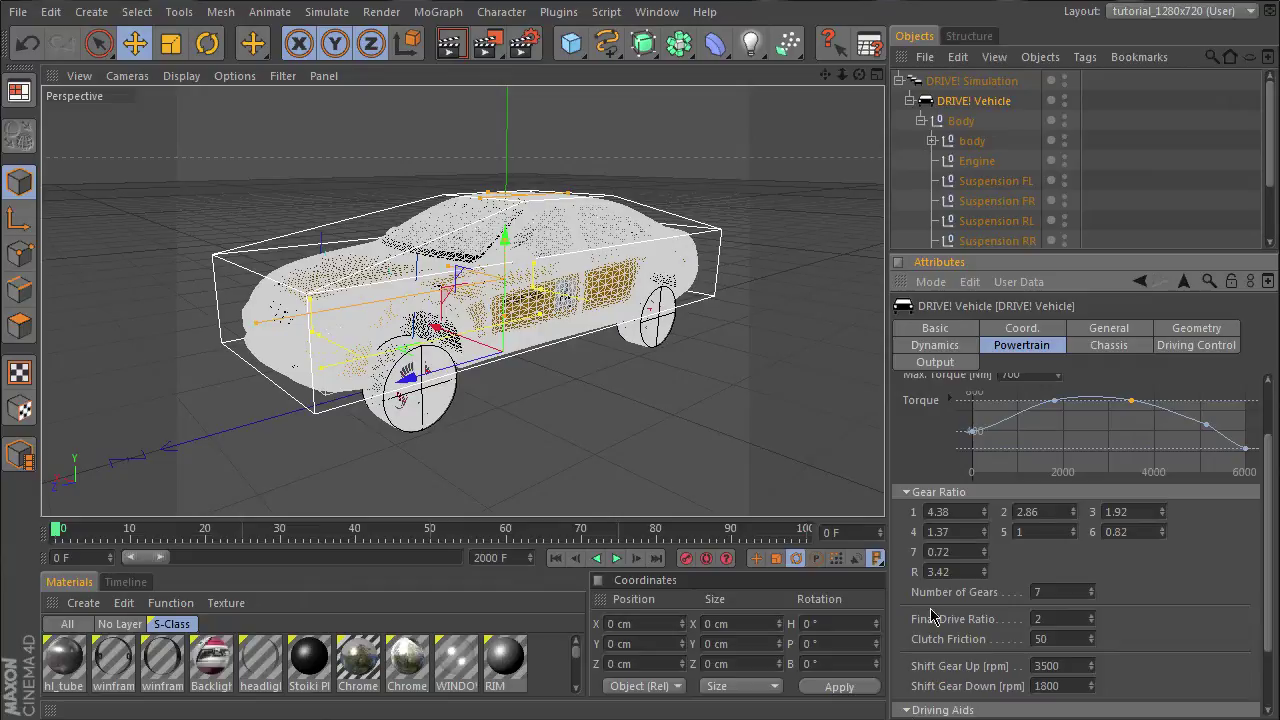
click(907, 492)
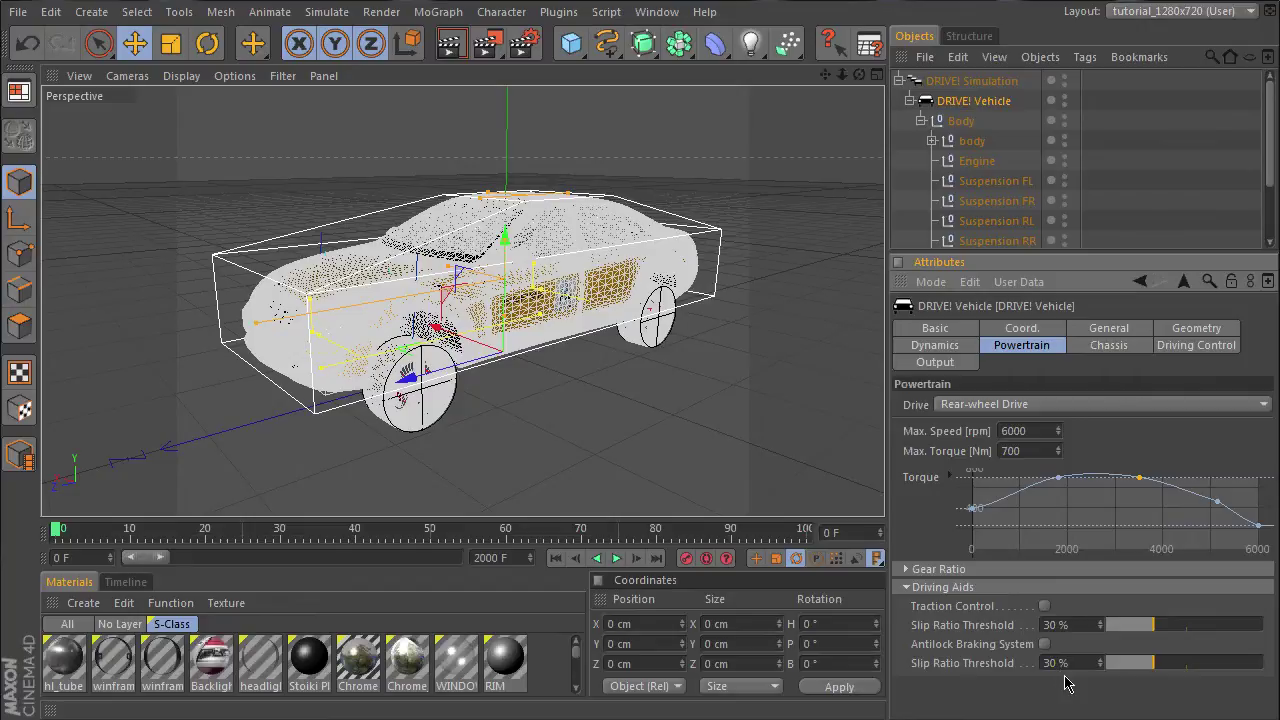
click(910, 592)
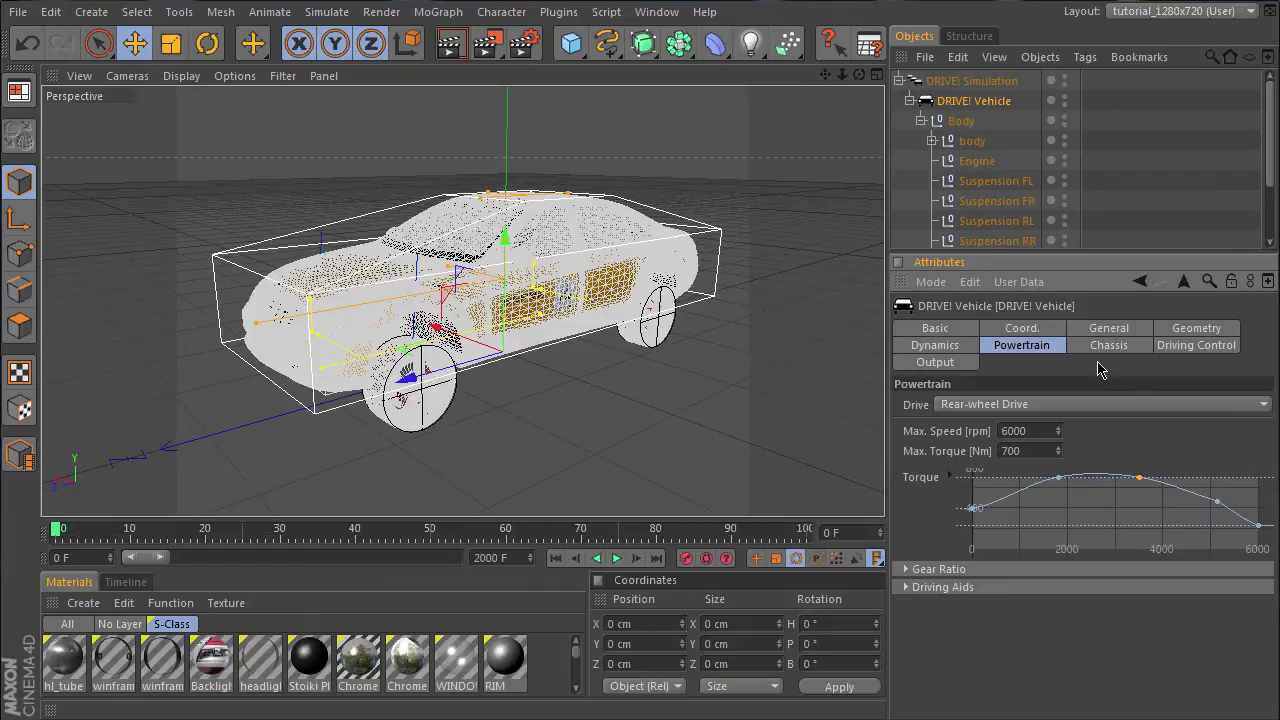
In the Chassis settings, set front and rear spring rates to 37000 N/m and damper rates to 27000 Ns/m
click(1110, 346)
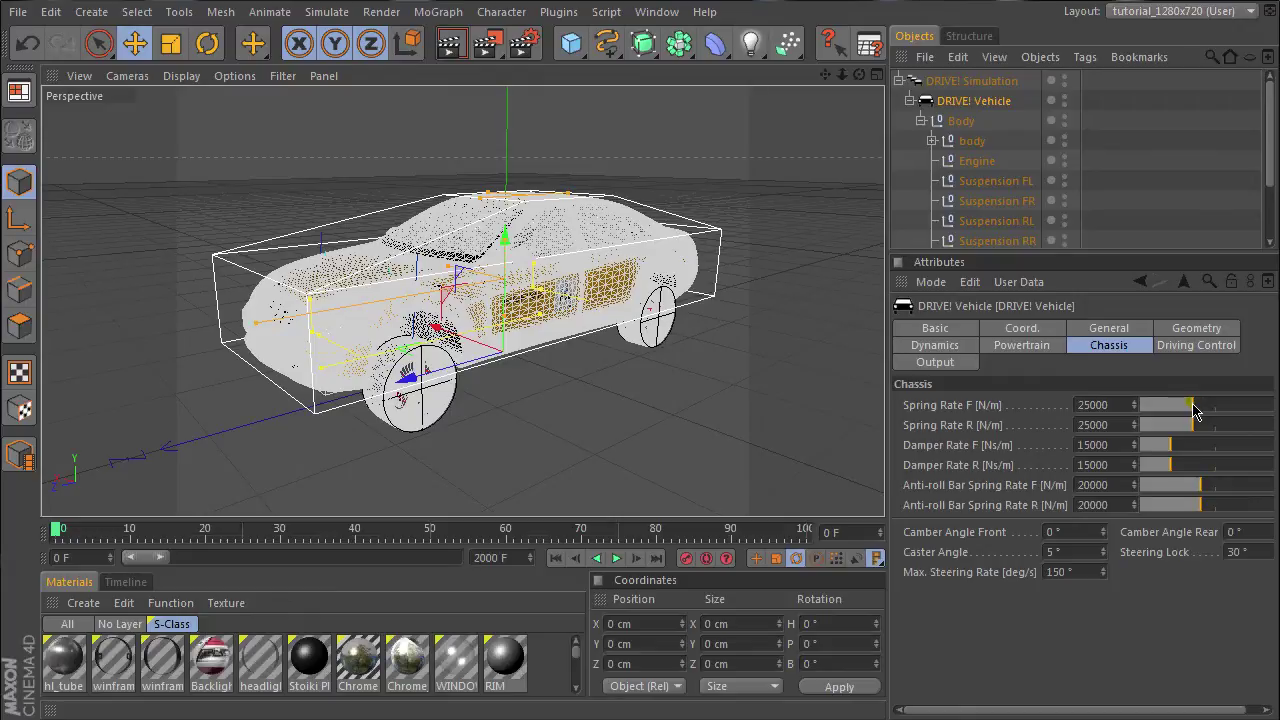
drag(1192, 405, 1219, 414)
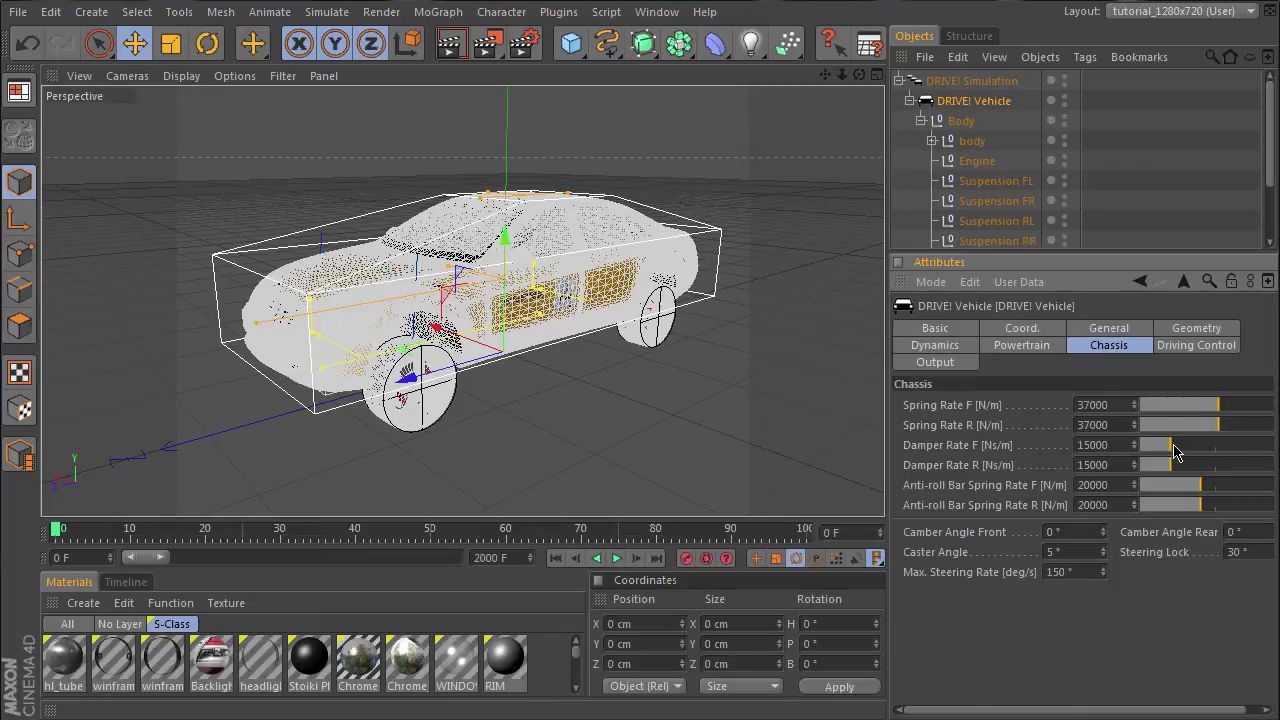
drag(1172, 450, 1199, 452)
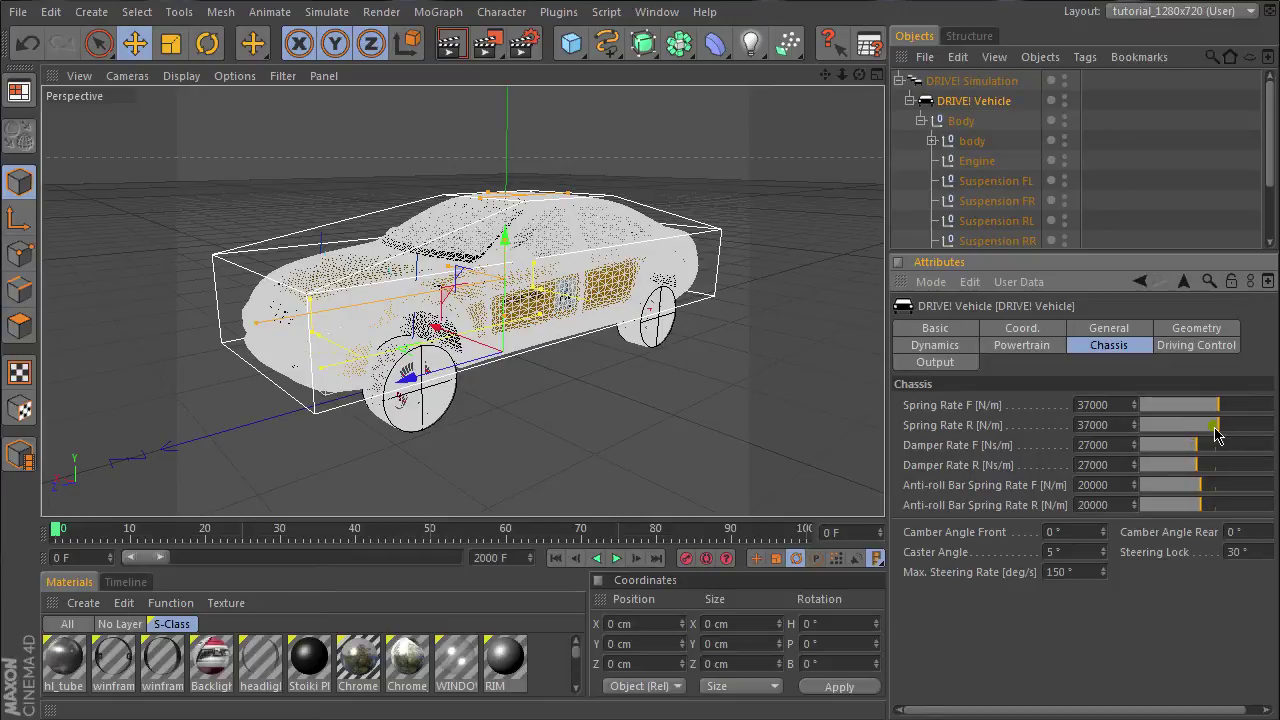
click(1195, 328)
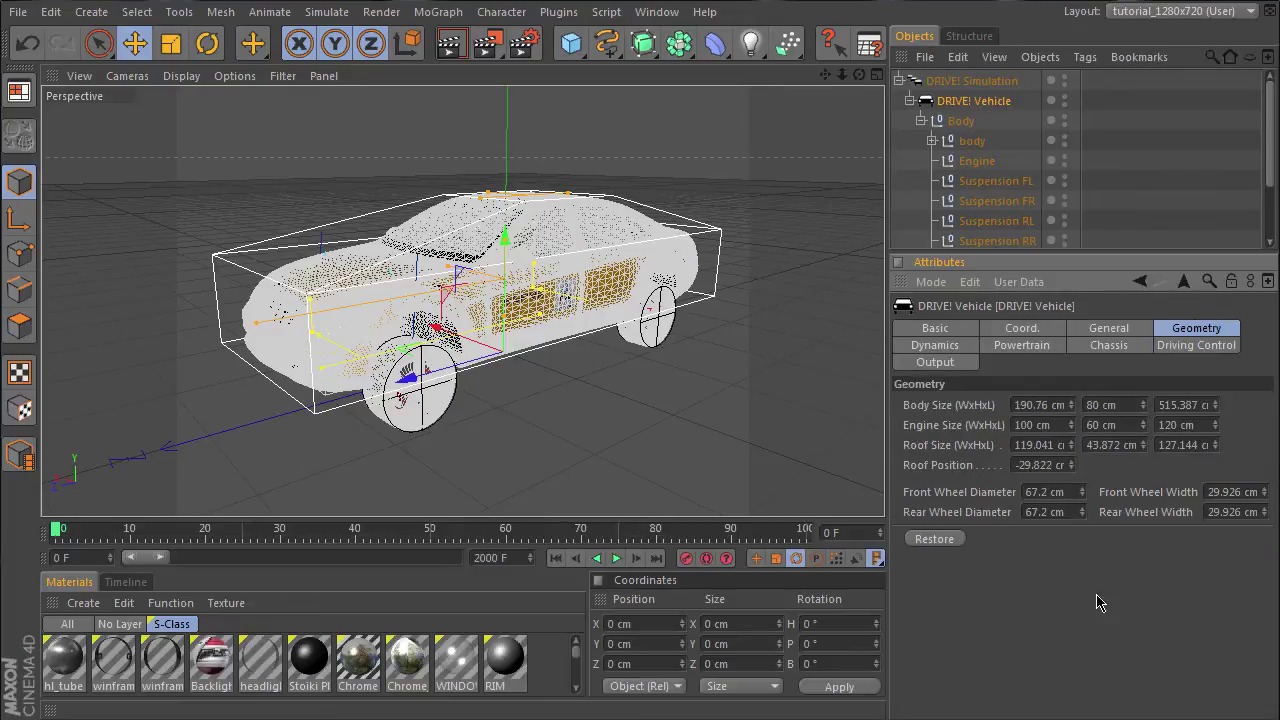
click(1127, 331)
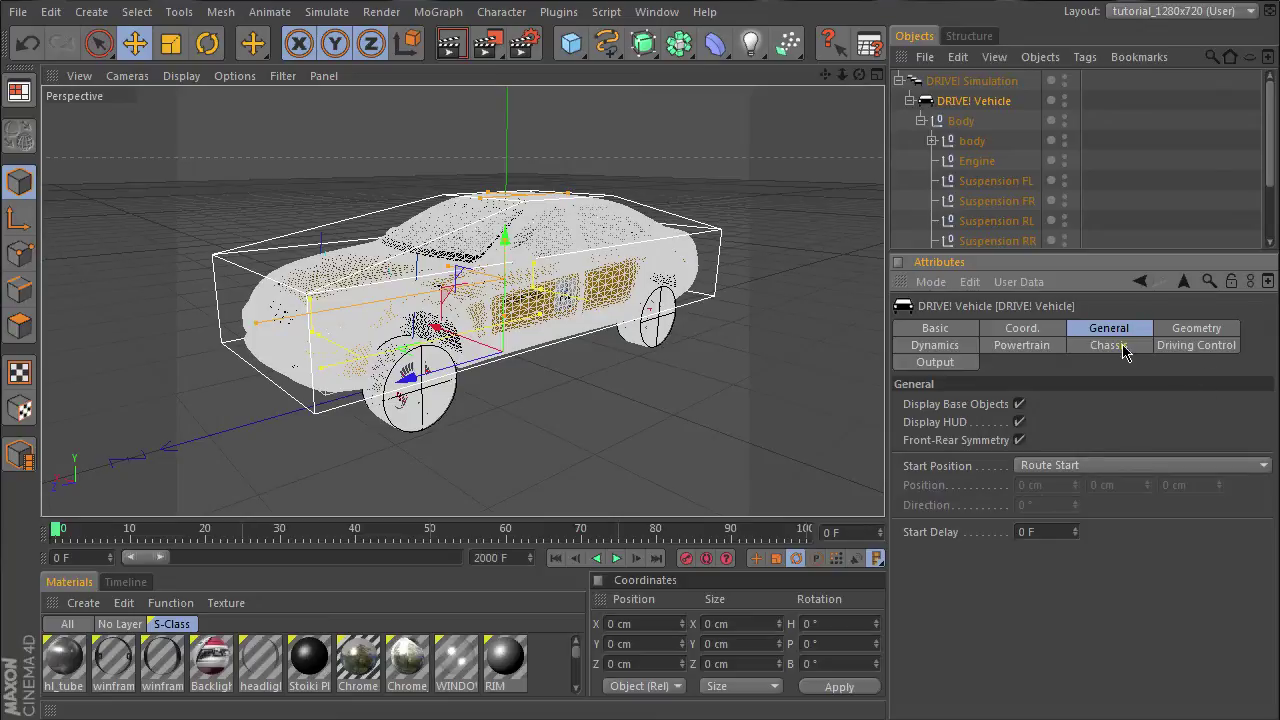
click(1088, 348)
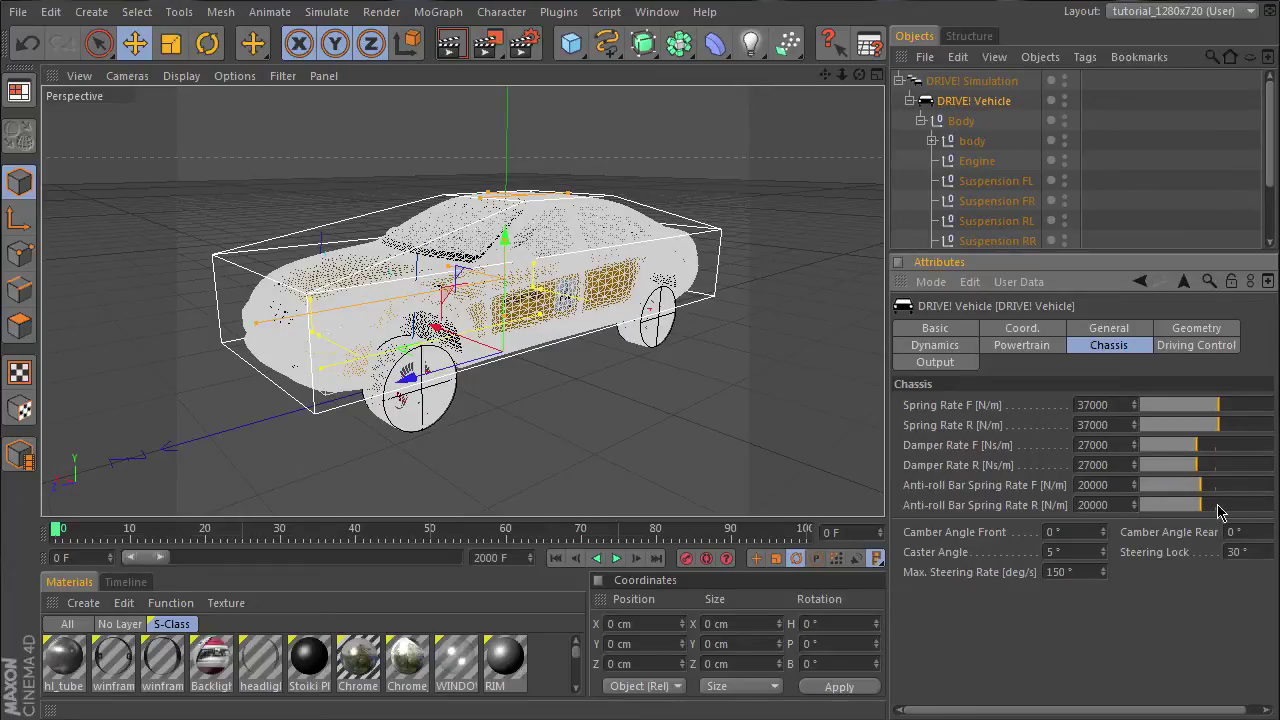
Drag the Anti-roll Bar Spring Rate slider so both front and rear read 30000 N/m
drag(1203, 490, 1232, 497)
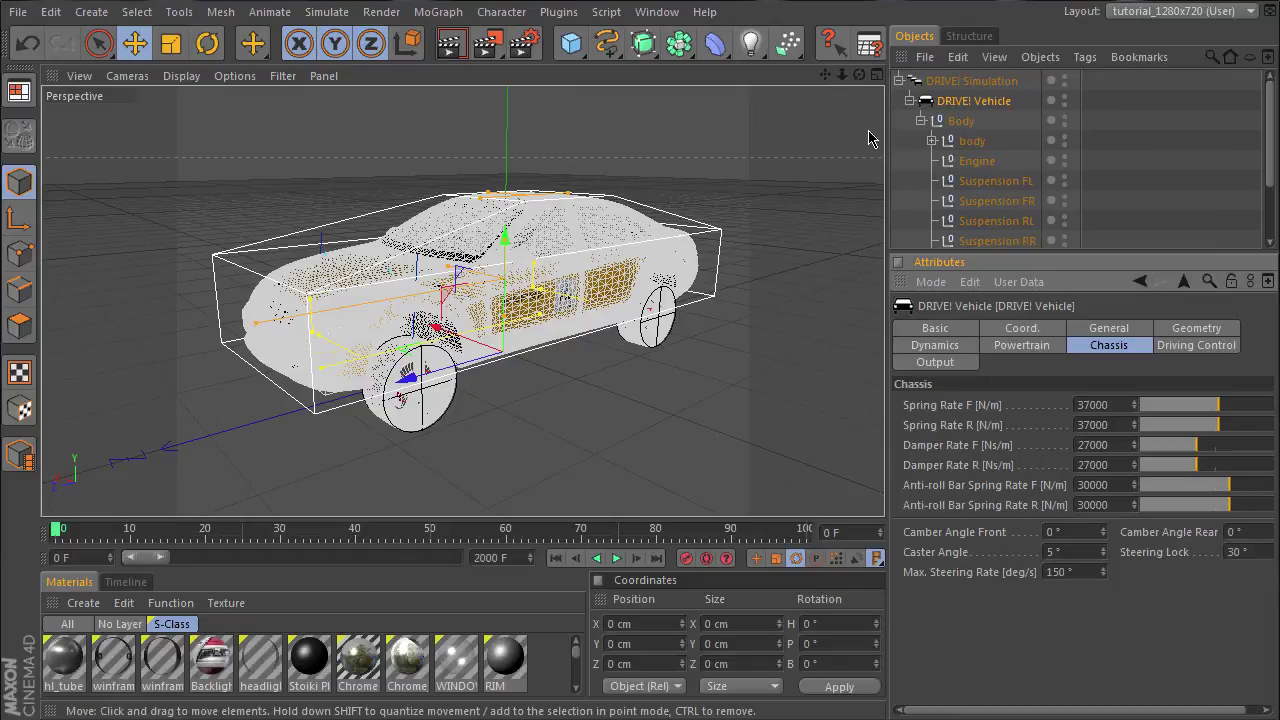
Maximize the Front viewport and try tilting the wheels with a camber angle
click(877, 76)
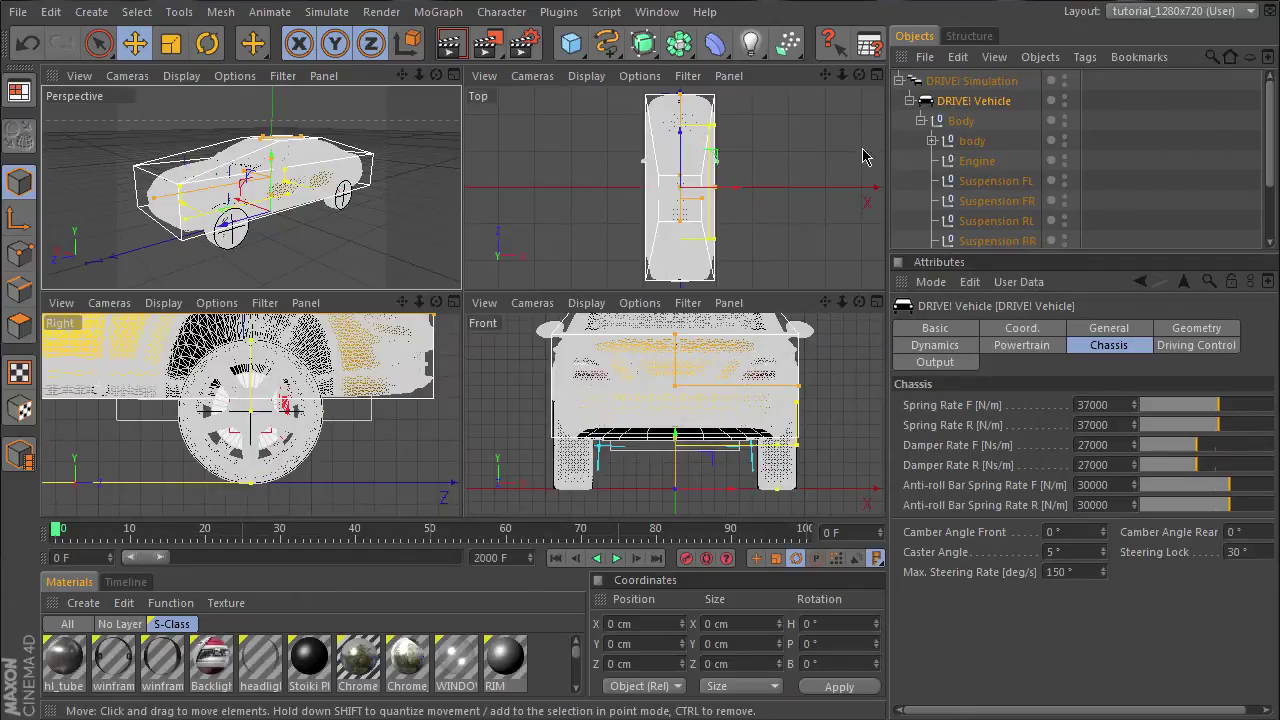
click(876, 303)
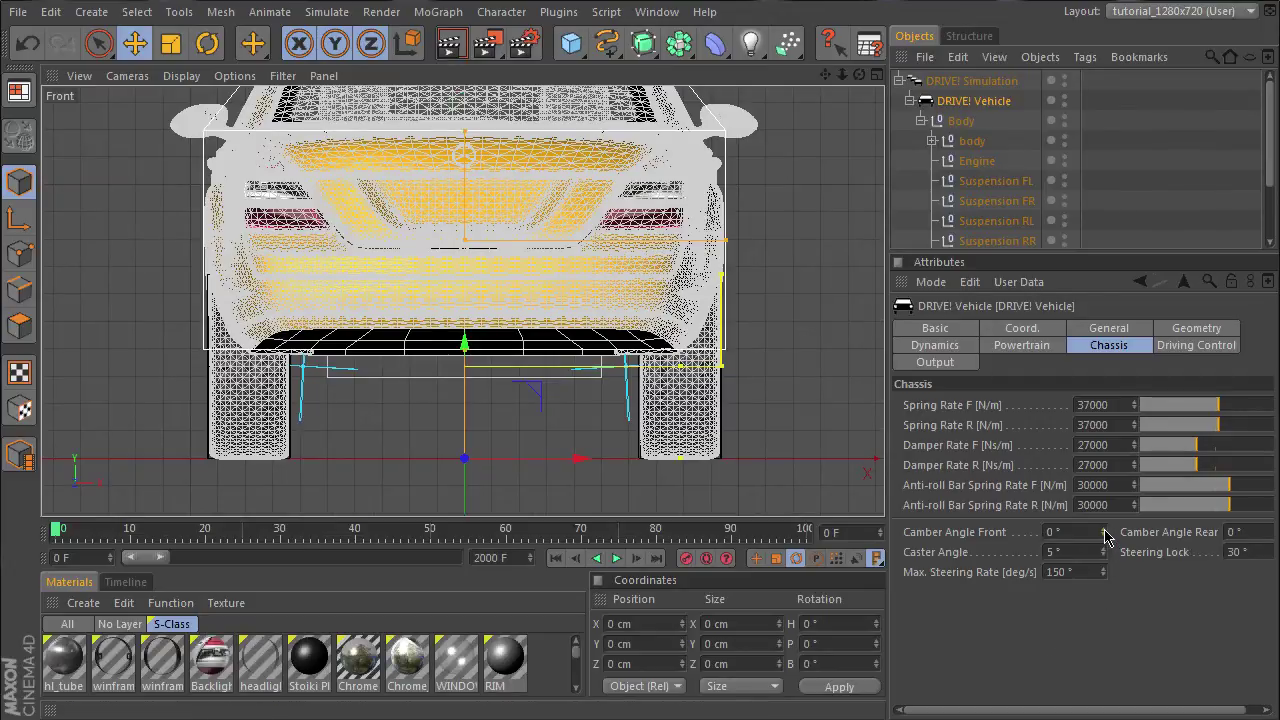
drag(1104, 532, 1105, 537)
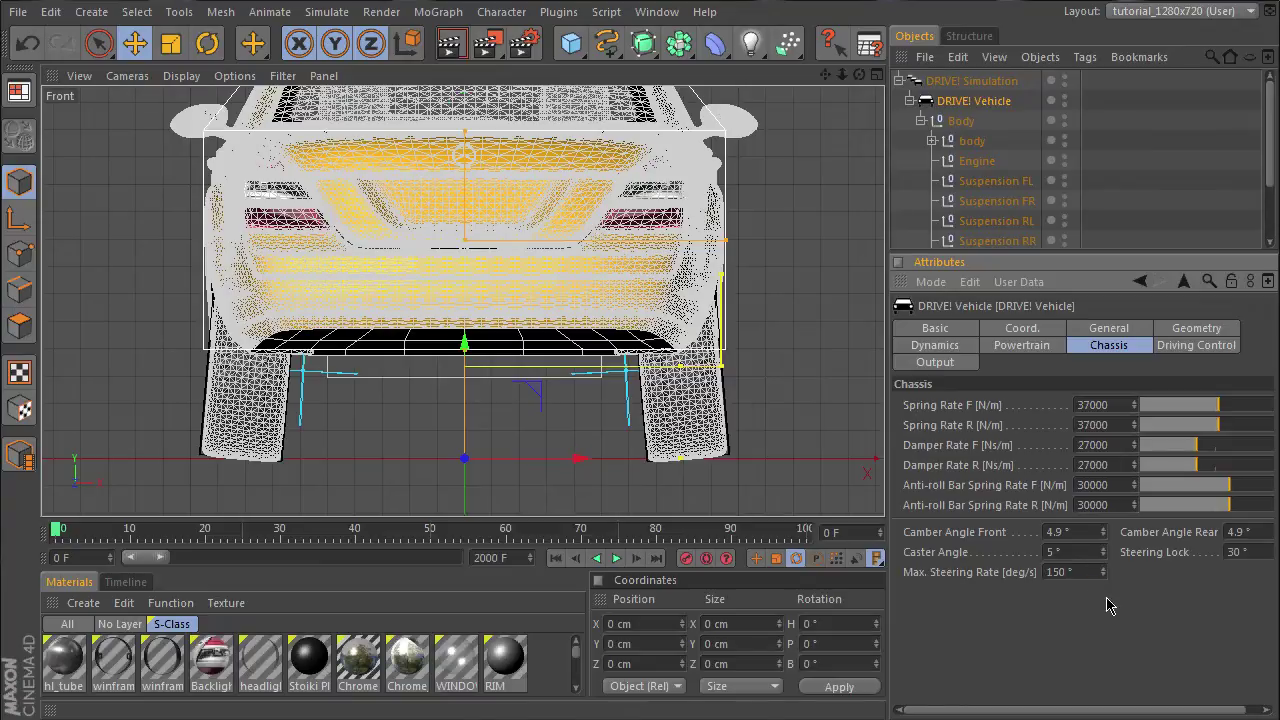
Reset front camber to 0° and enter 100 as the Max. Steering Rate
double_click(1082, 534)
text(0)
key(Return)
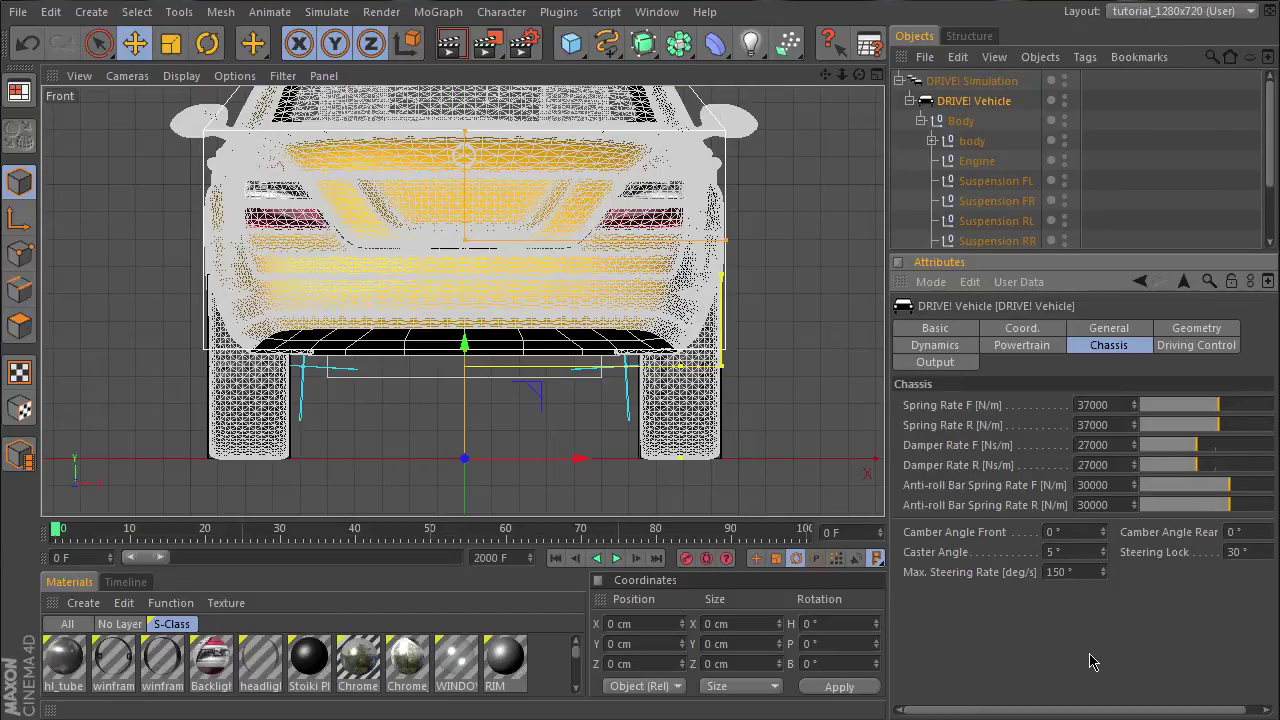
click(1058, 572)
text(10)
Zoom out the Front view and expand Wheel FL and Wheel FR in the Object Manager
drag(825, 76, 886, 522)
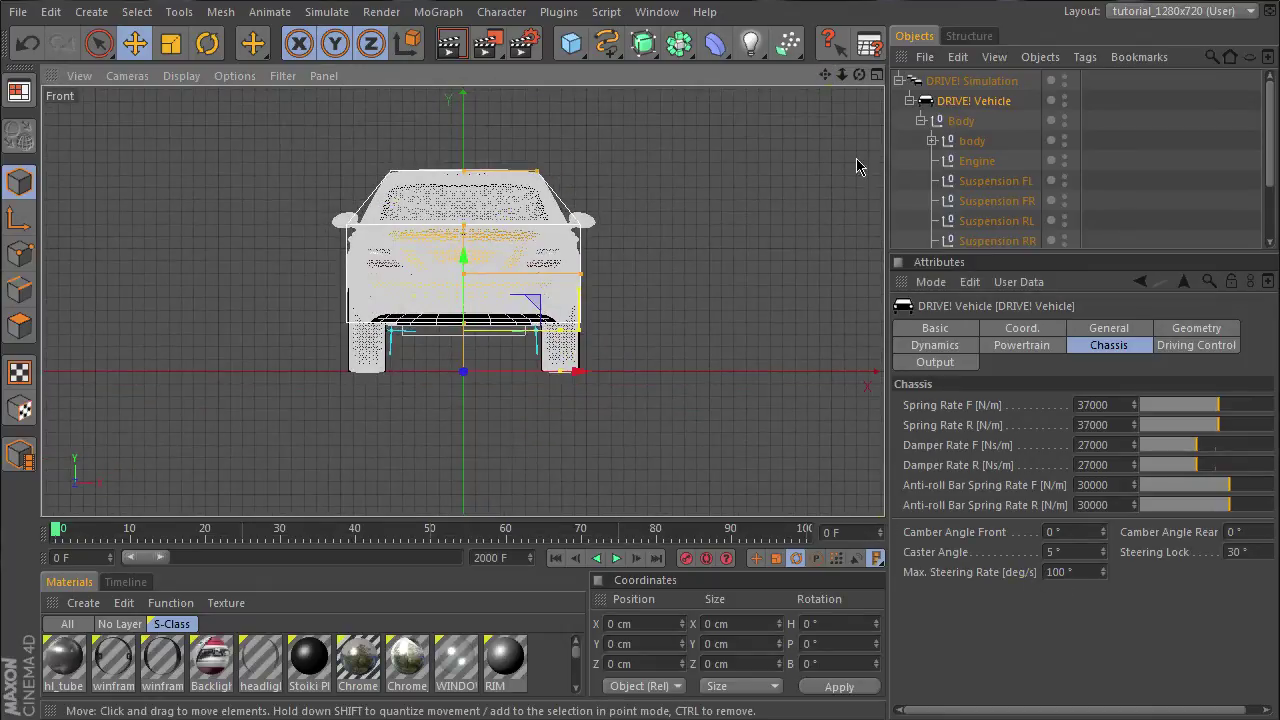
drag(1043, 252, 1053, 455)
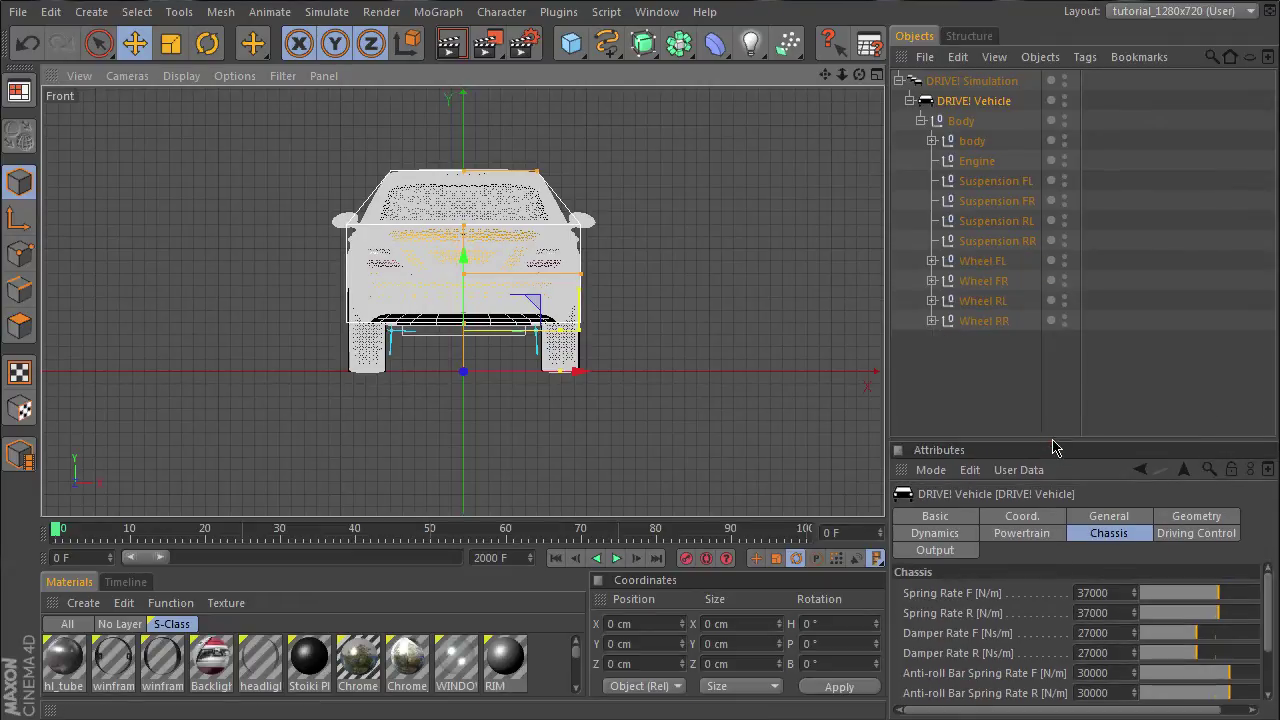
click(932, 261)
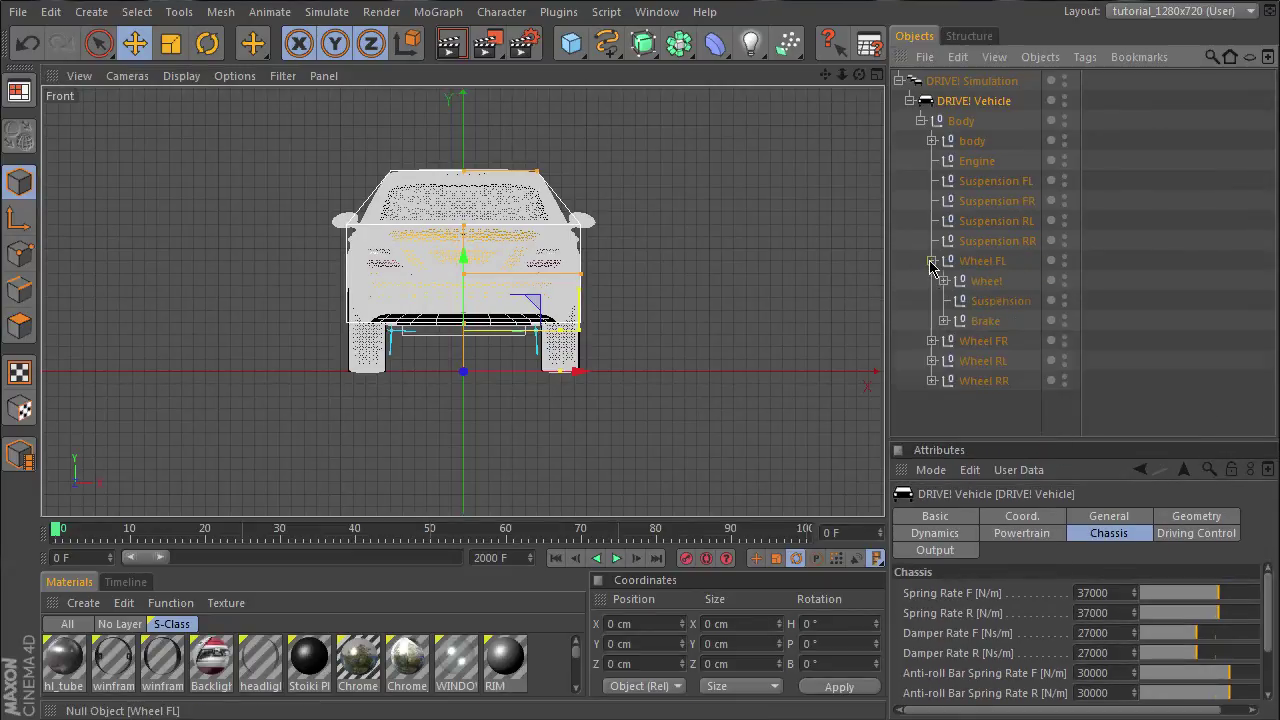
click(932, 341)
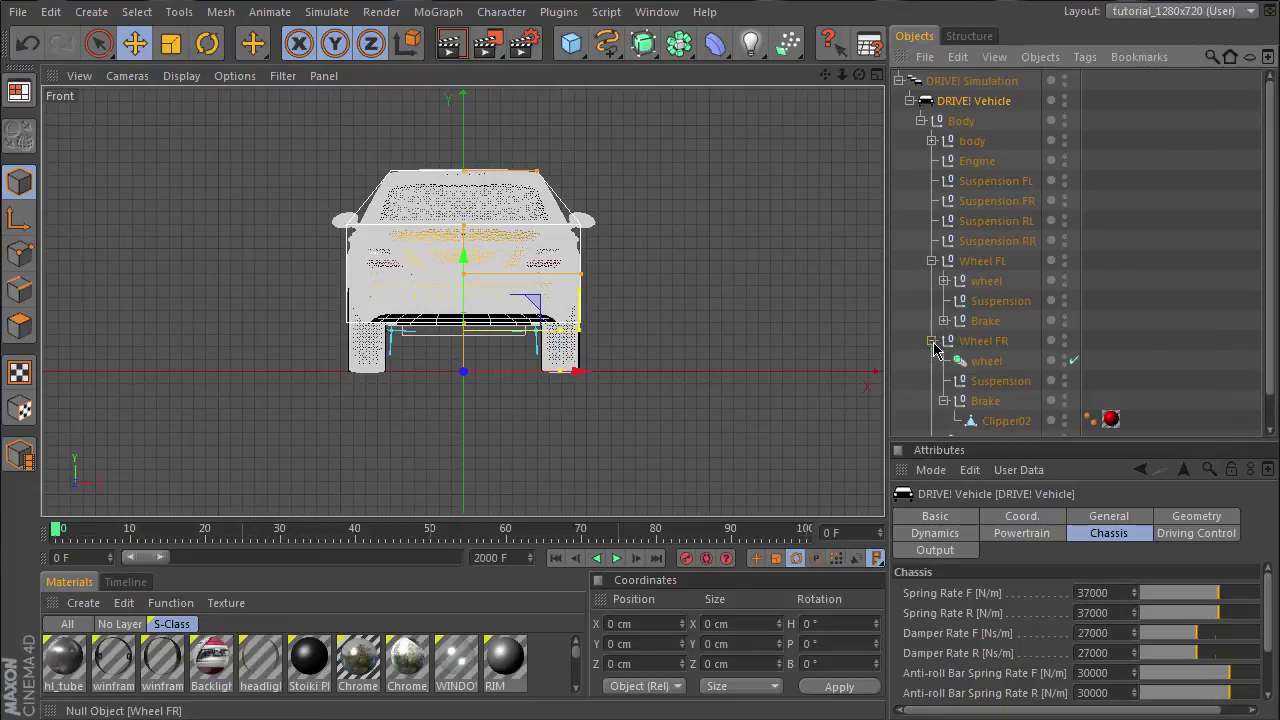
click(943, 401)
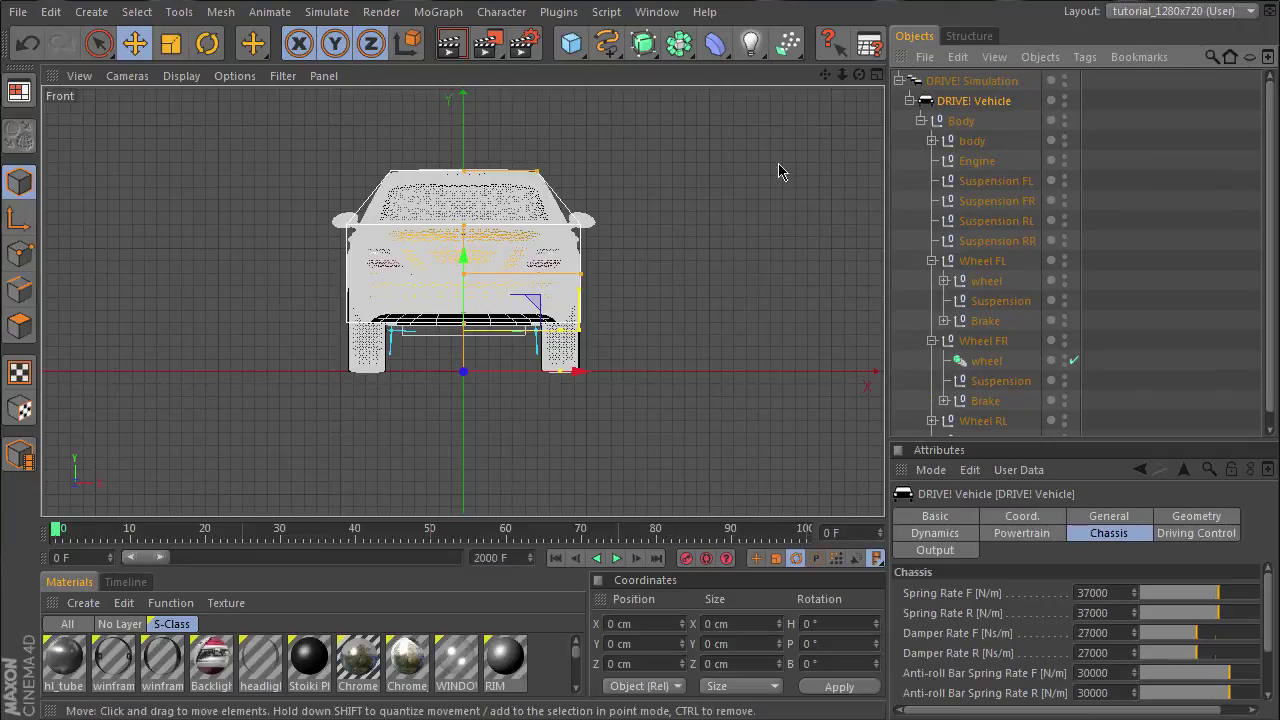
Hide the car body mesh by cycling its visibility dot to red
click(1064, 139)
click(1064, 139)
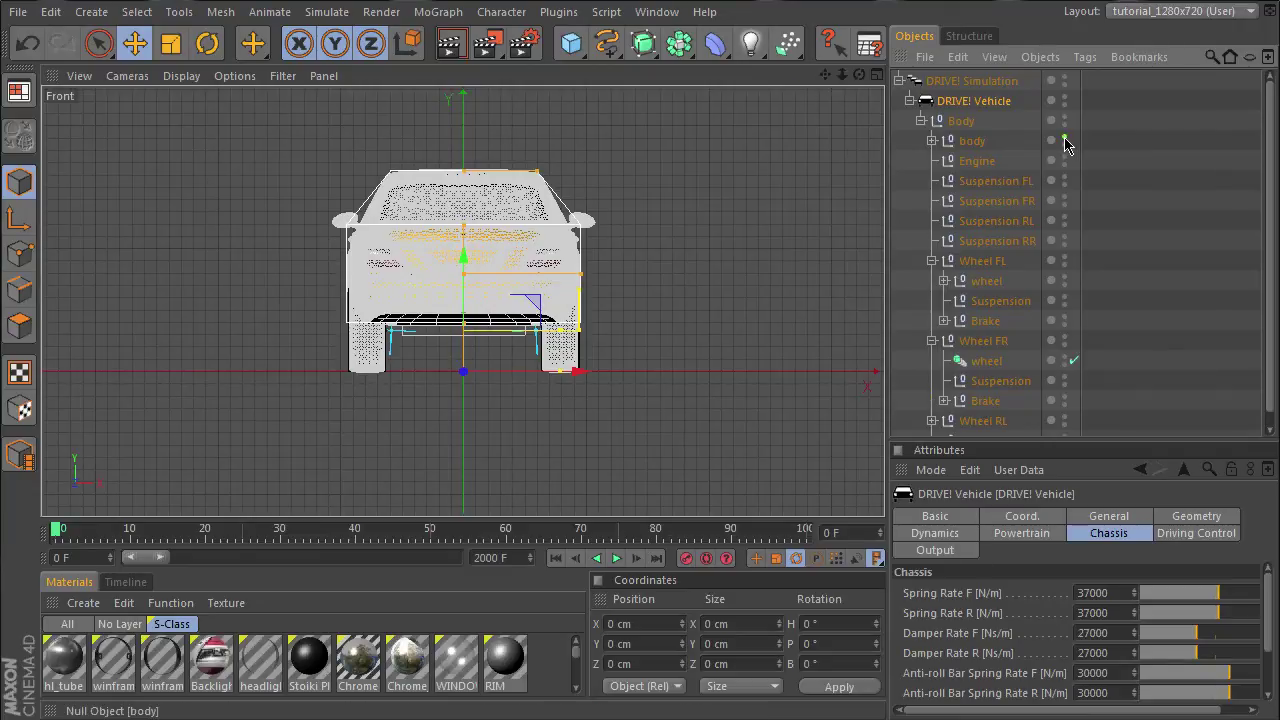
click(1064, 140)
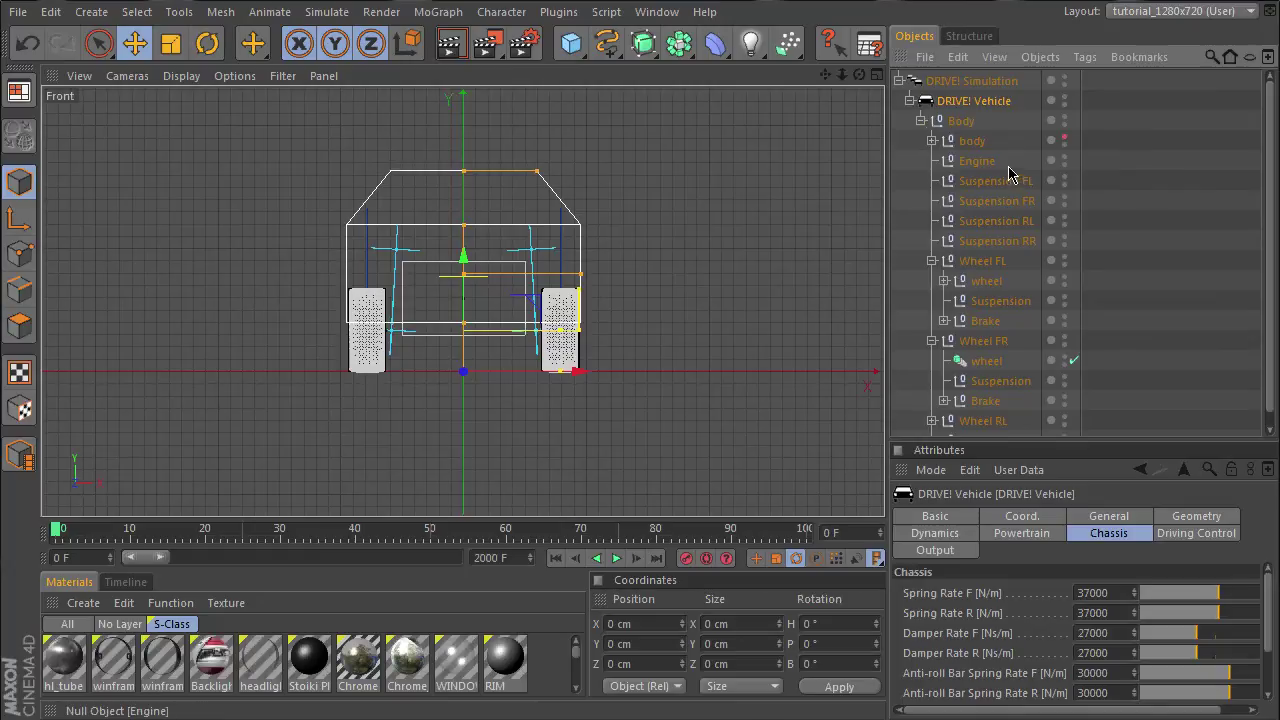
Zoom in and nudge the Suspension FR point slightly up and left
mouse_move(841, 75)
mouse_down()
mouse_move(880, 76)
mouse_move(840, 92)
mouse_up()
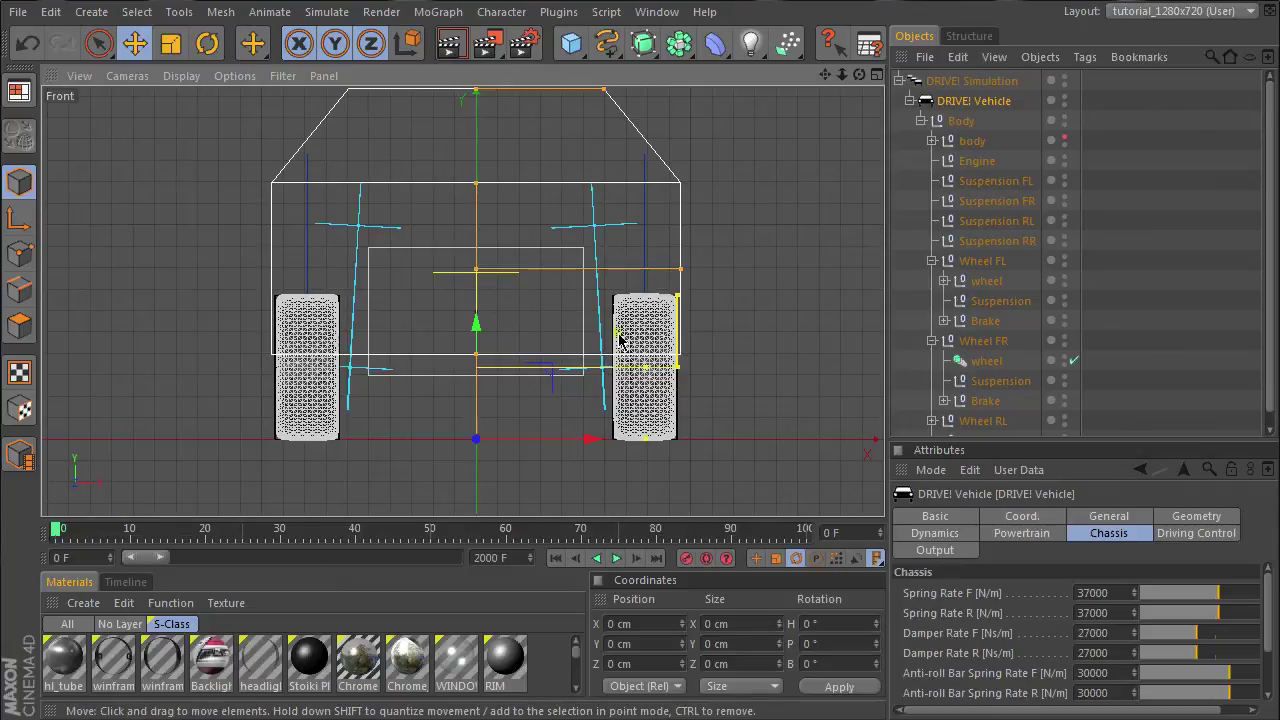
click(990, 201)
mouse_move(782, 218)
mouse_down()
mouse_move(797, 194)
mouse_move(780, 214)
mouse_up()
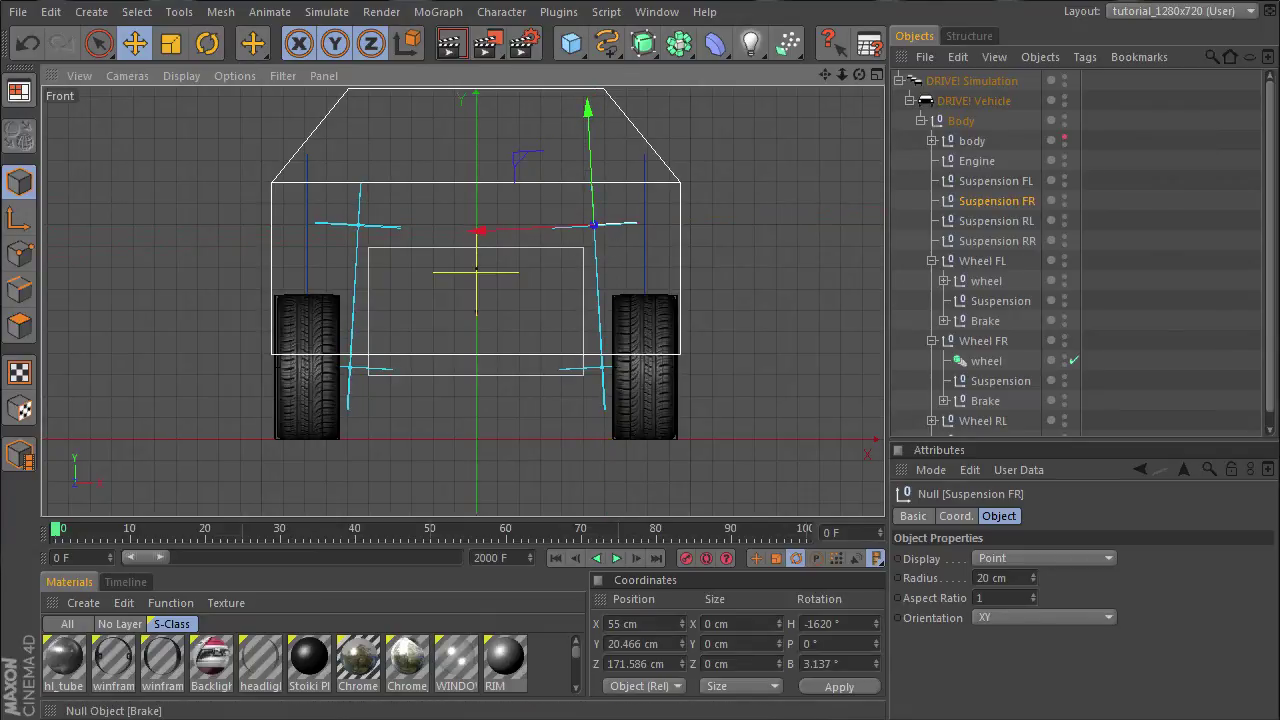
key(alt+Tab)
Drag the Firefox window over the scene to view the S 63 AMG overview page
drag(1100, 63, 336, 0)
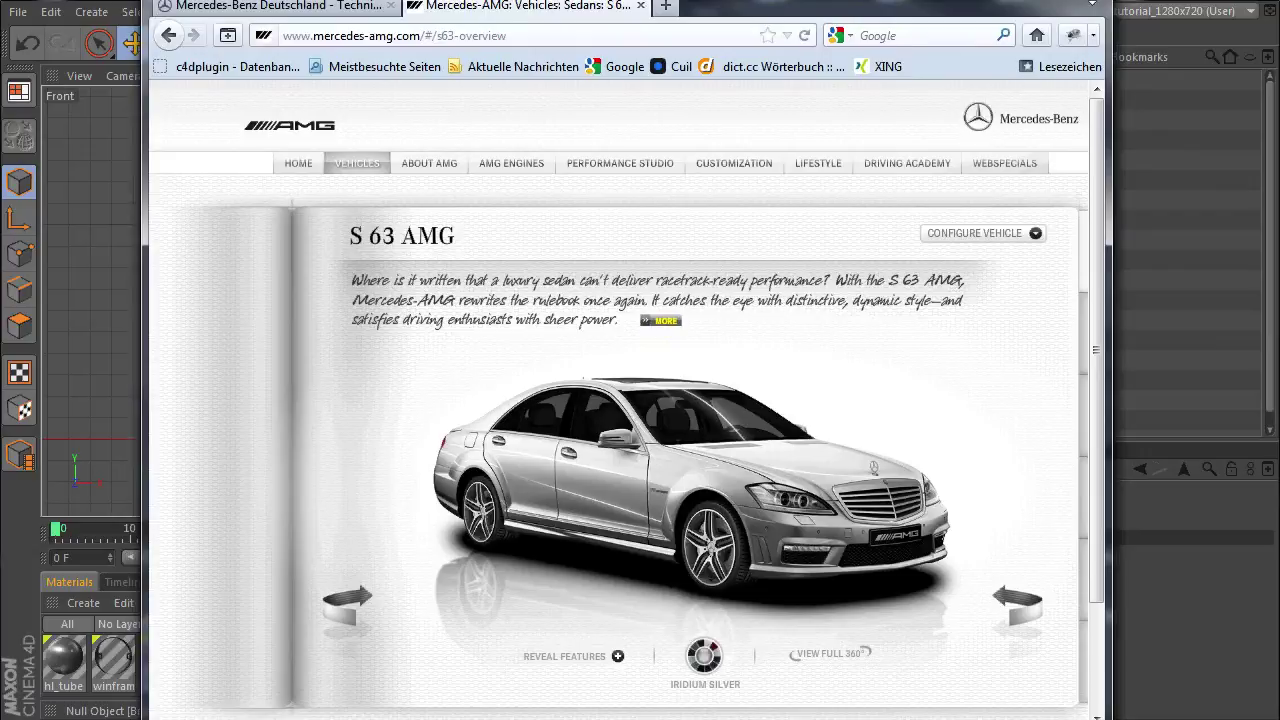
mouse_move(828, 572)
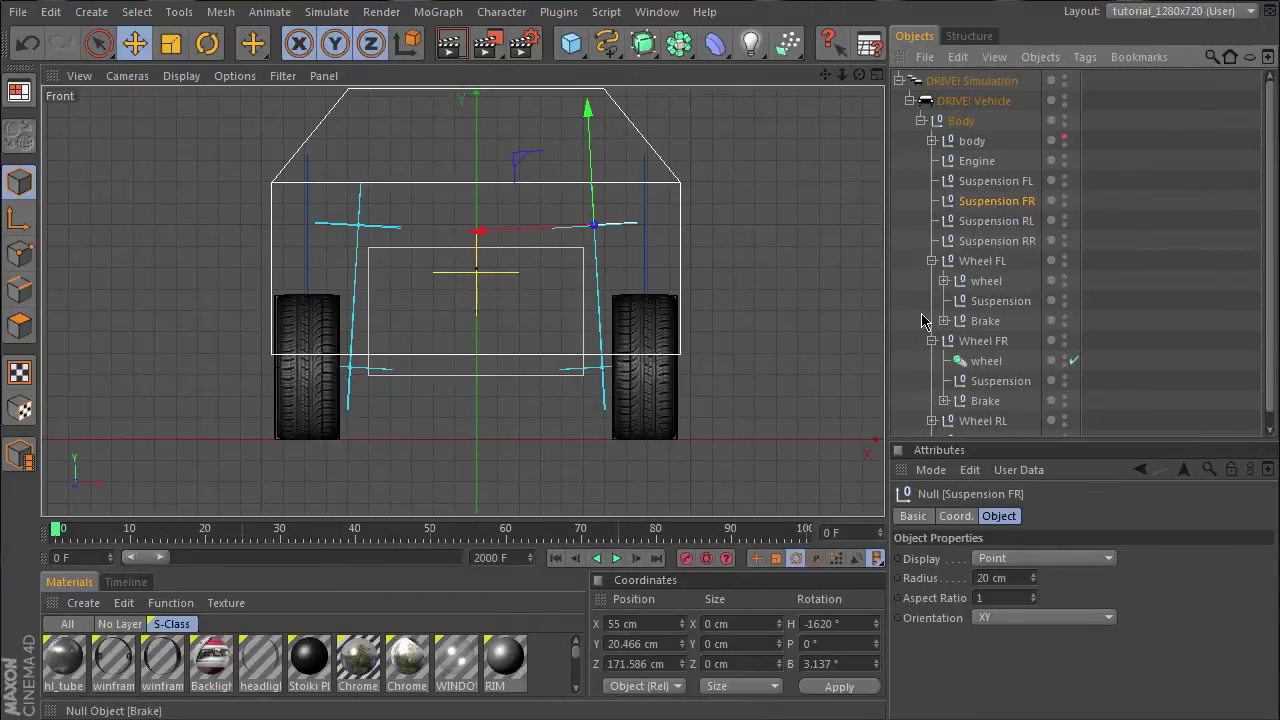
Select the DRIVE! Vehicle and enlarge the Attributes panel to show its full Chassis parameters
click(995, 384)
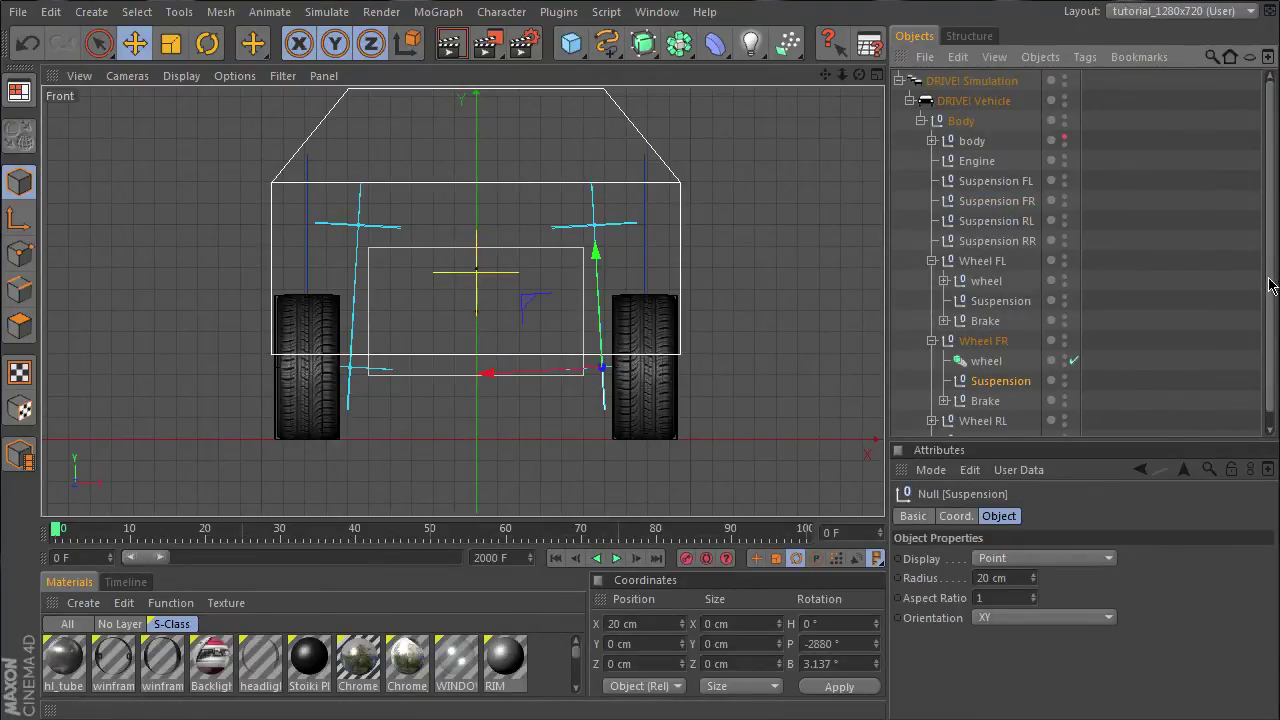
drag(1275, 290, 1272, 356)
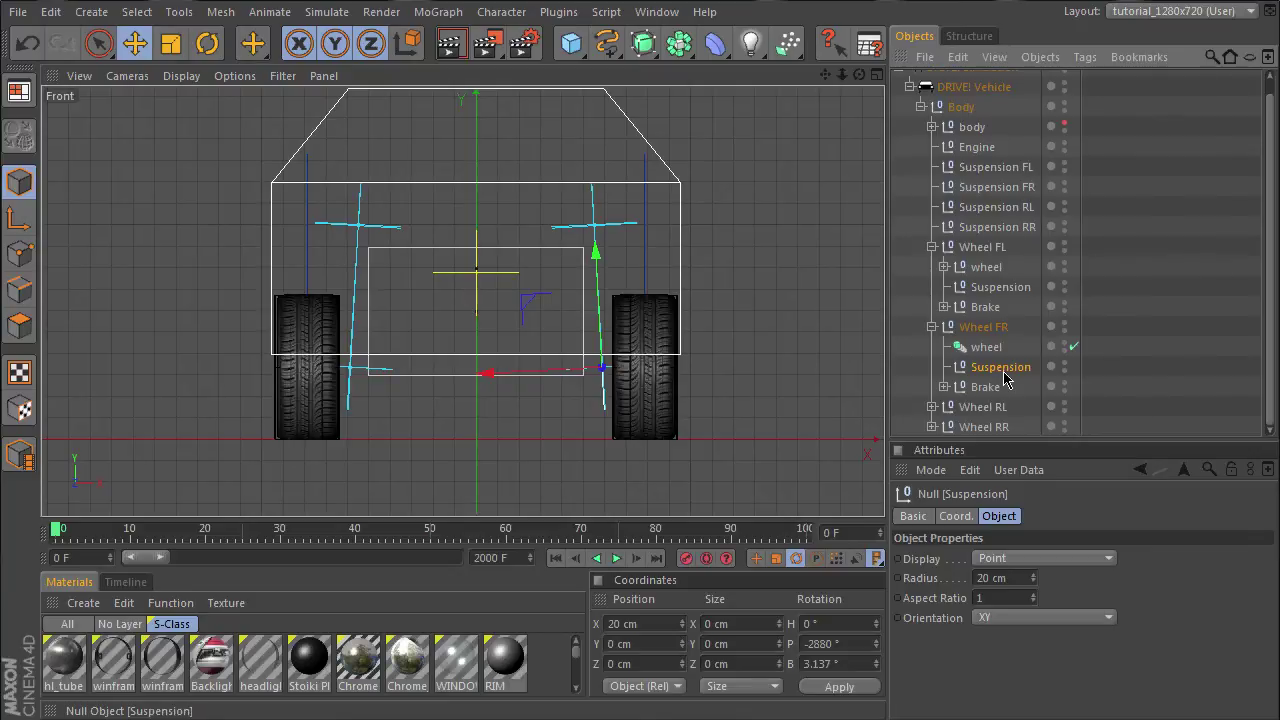
click(973, 88)
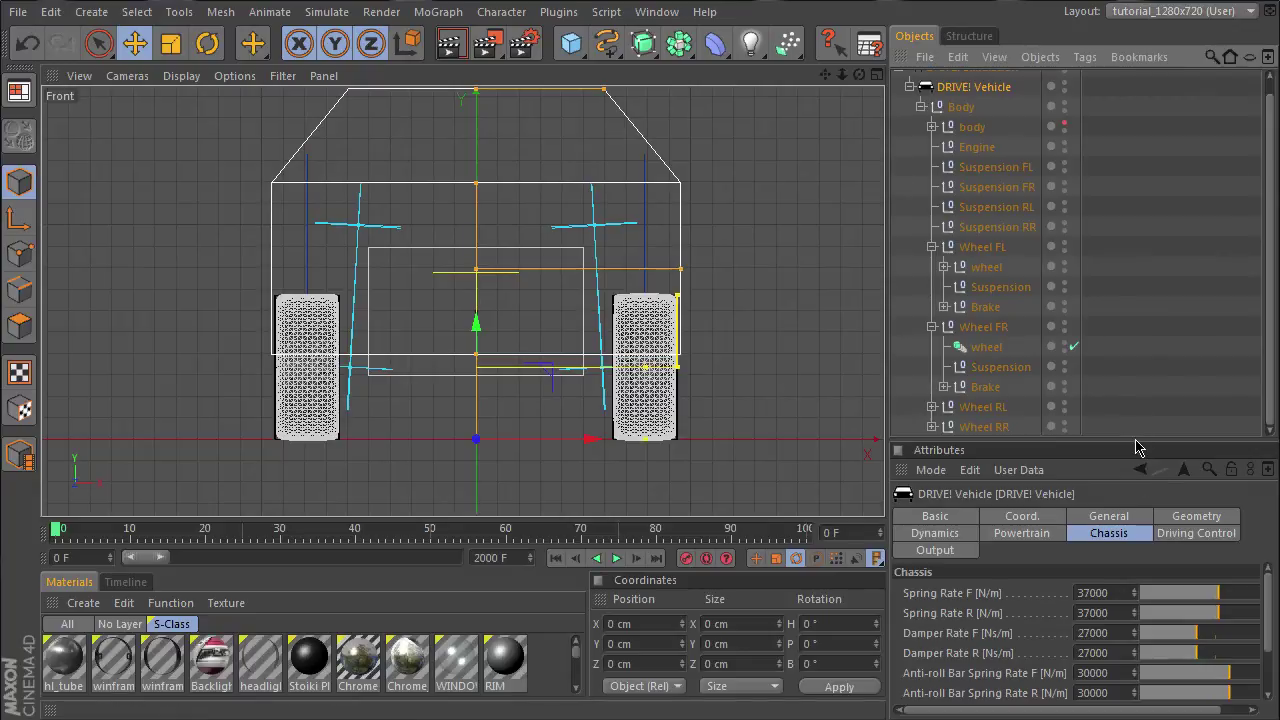
drag(1136, 450, 1136, 327)
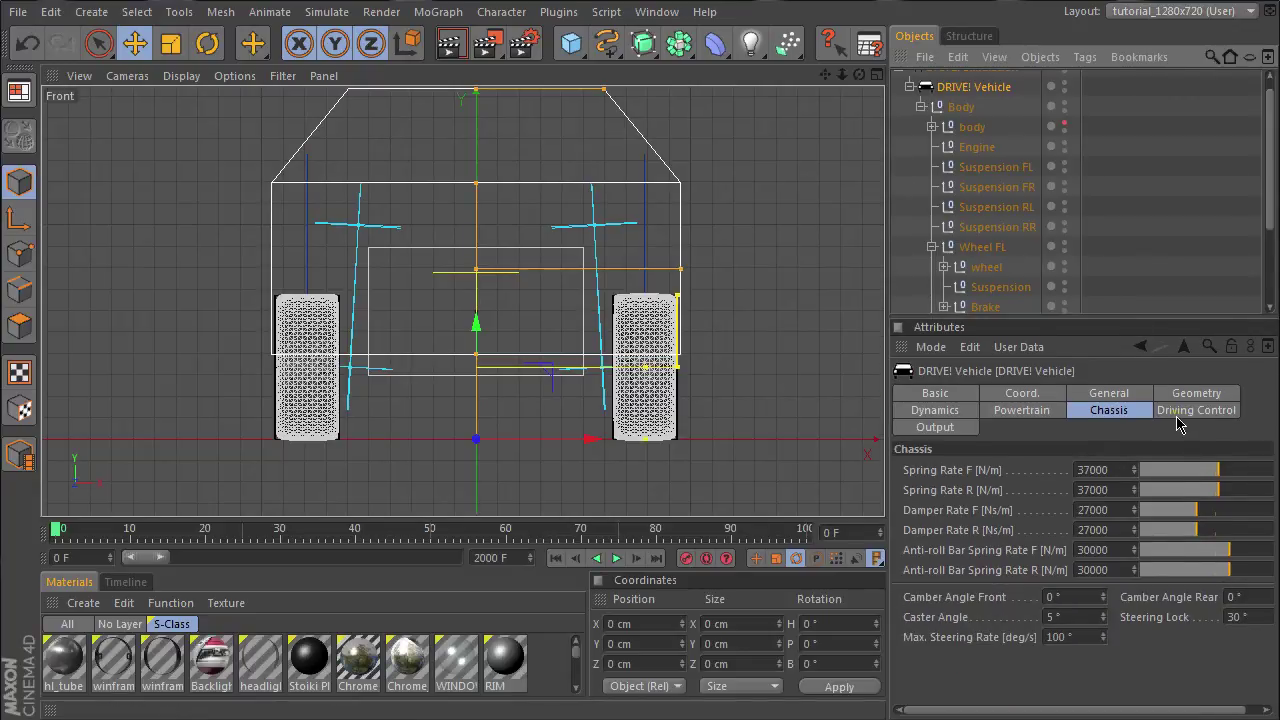
Create helix springs for all four suspensions from the Output tab's Chassis section
click(940, 429)
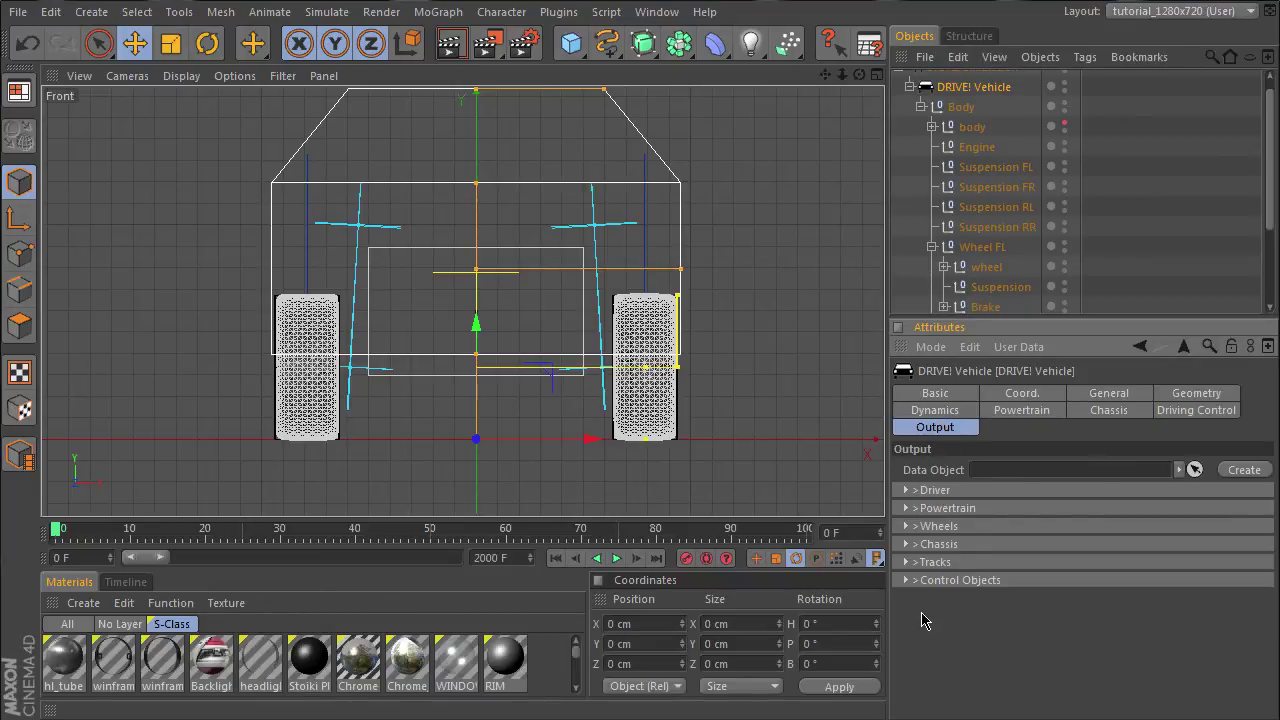
click(905, 546)
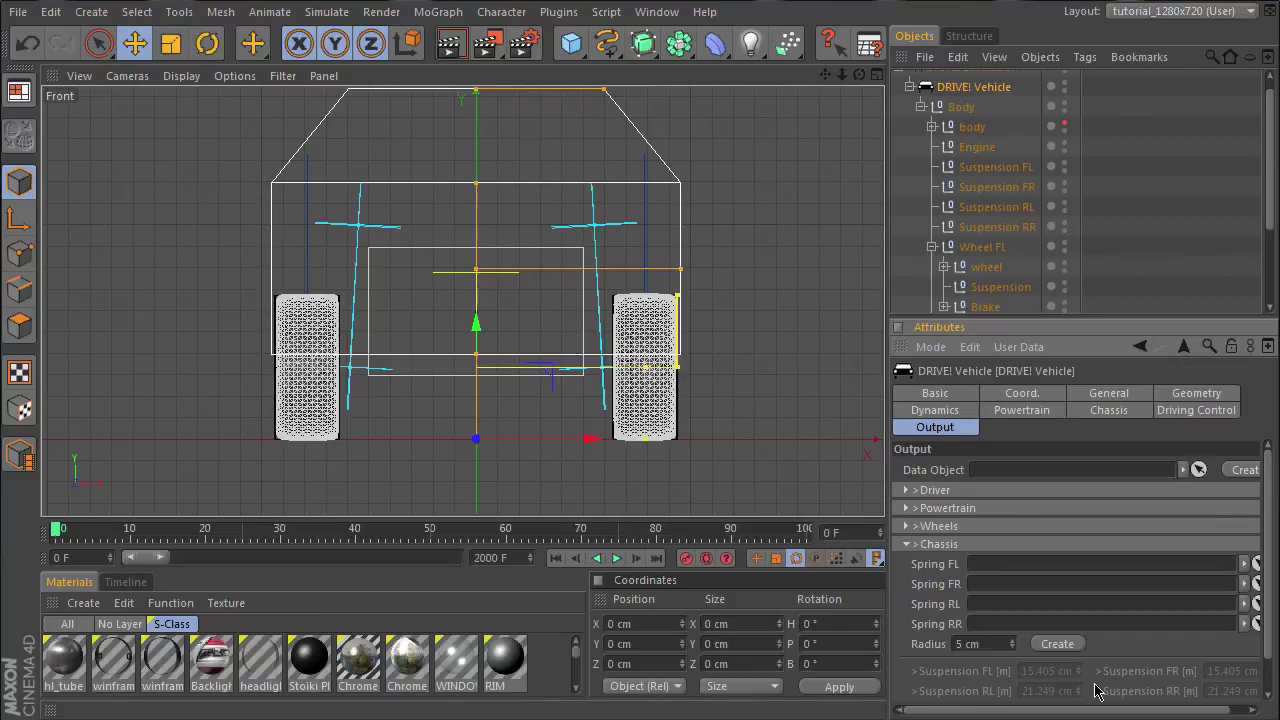
click(1058, 645)
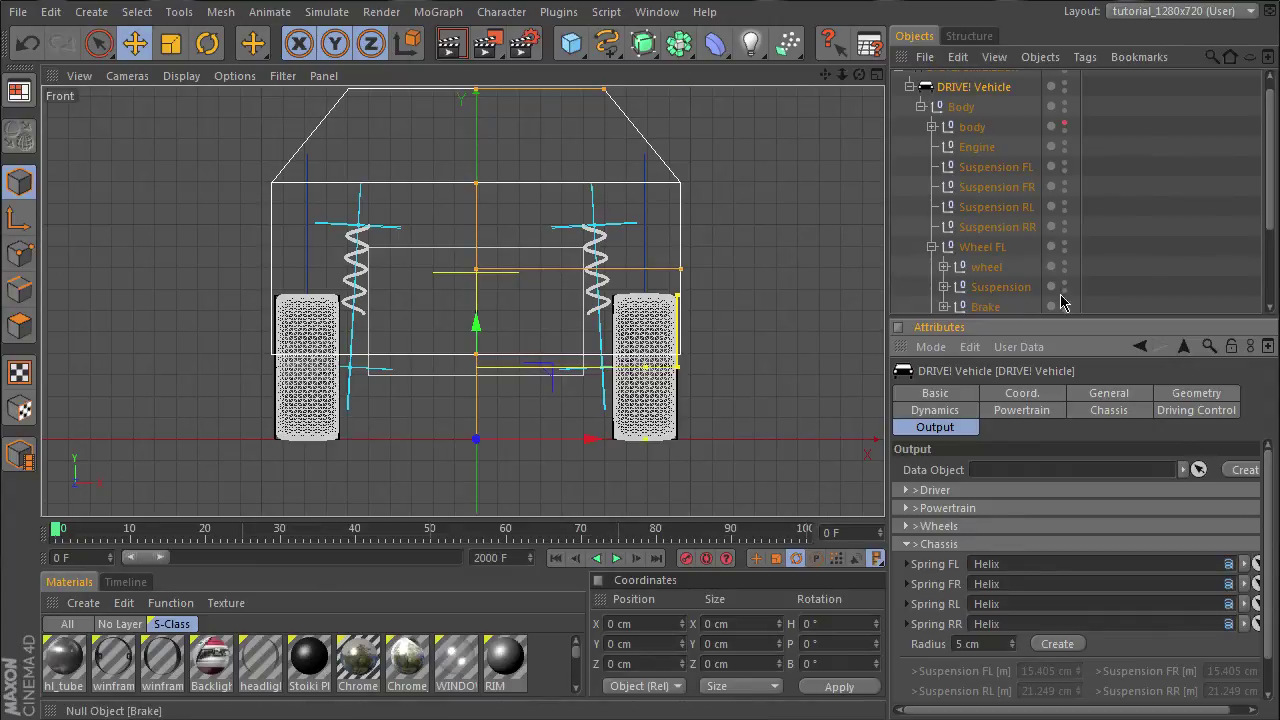
Expand Wheel FR > Suspension > Spring to reveal its Circle and Helix objects
drag(1143, 320, 1123, 494)
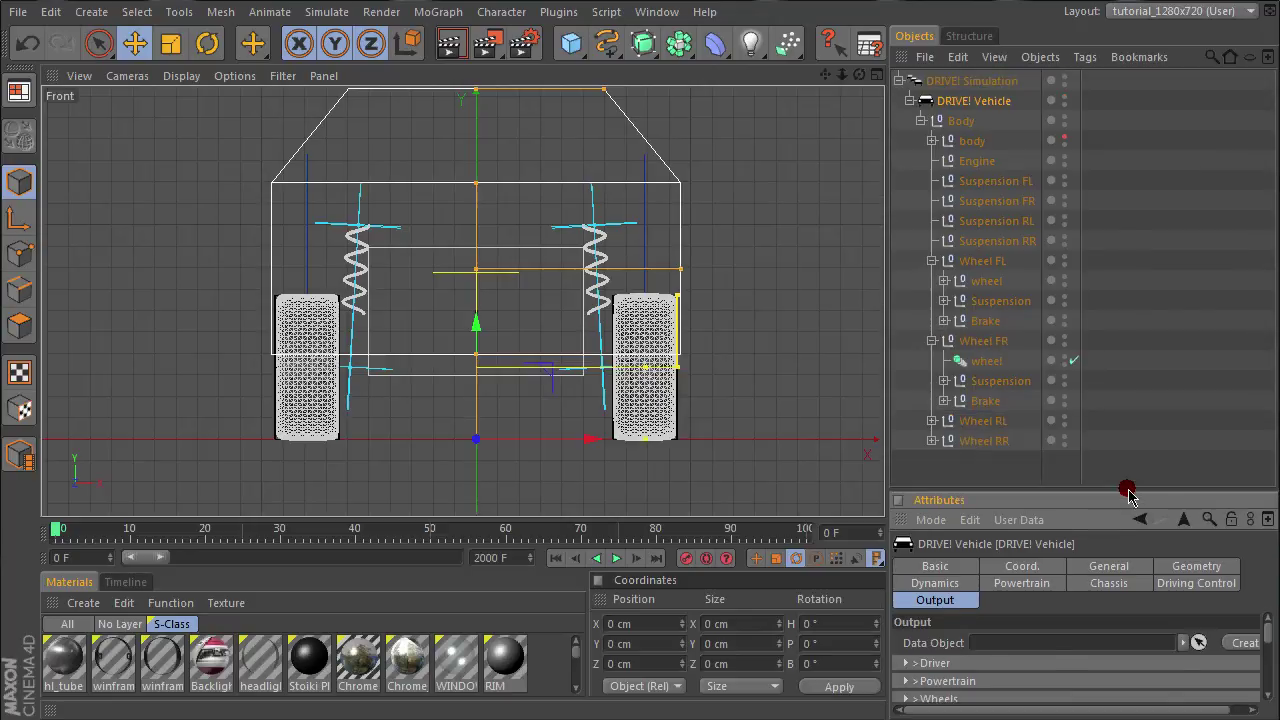
click(944, 381)
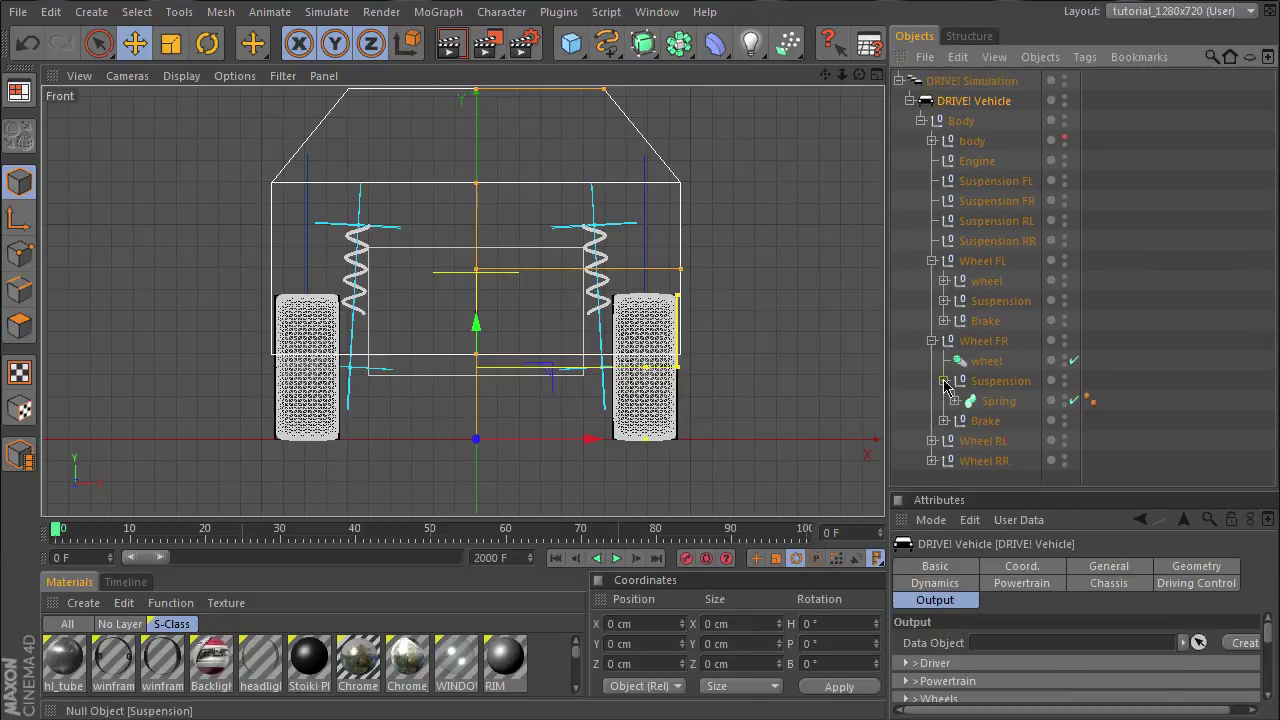
click(955, 401)
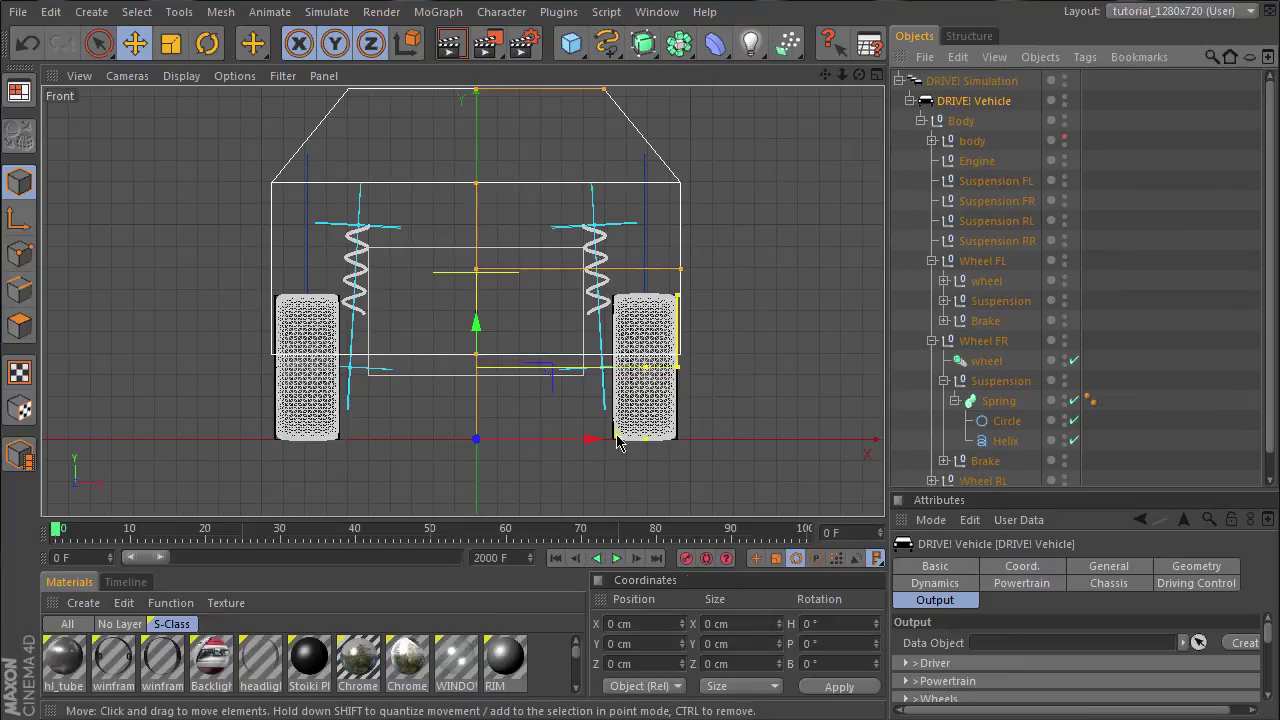
click(616, 560)
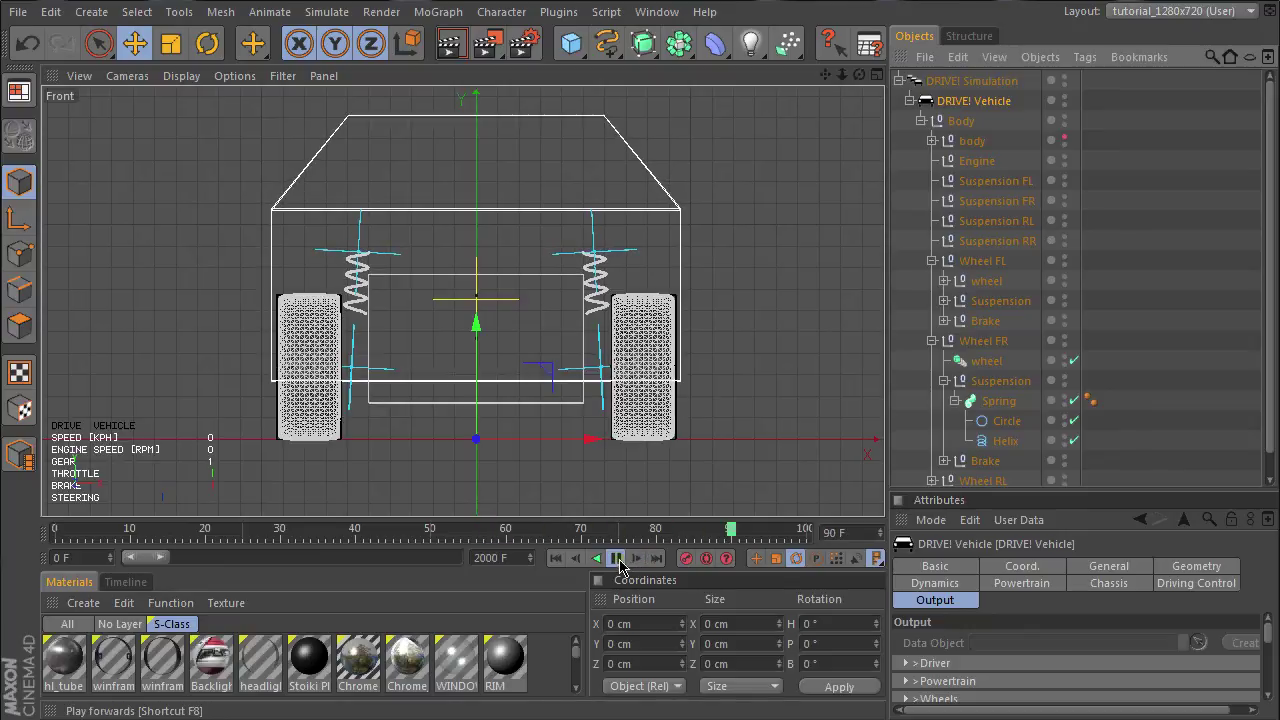
Stop and rewind to frame 0, collapse Wheel FR and Body, and pan the Front view
click(556, 559)
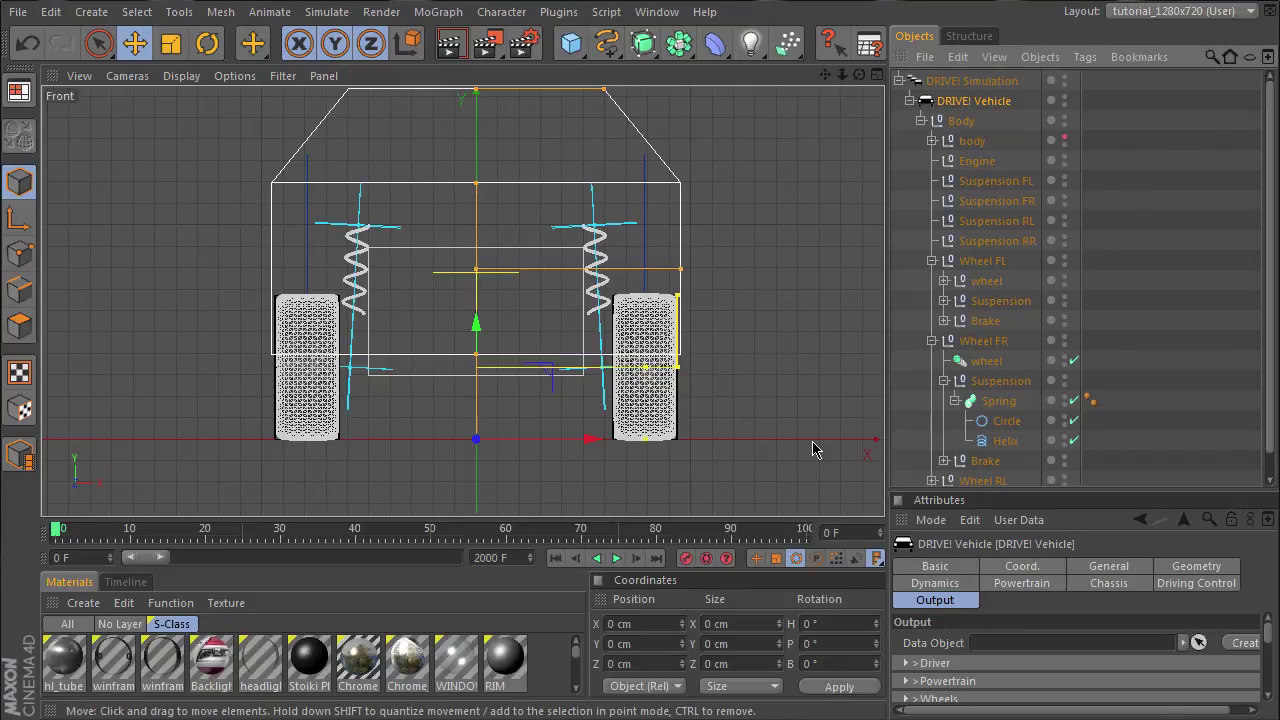
click(931, 341)
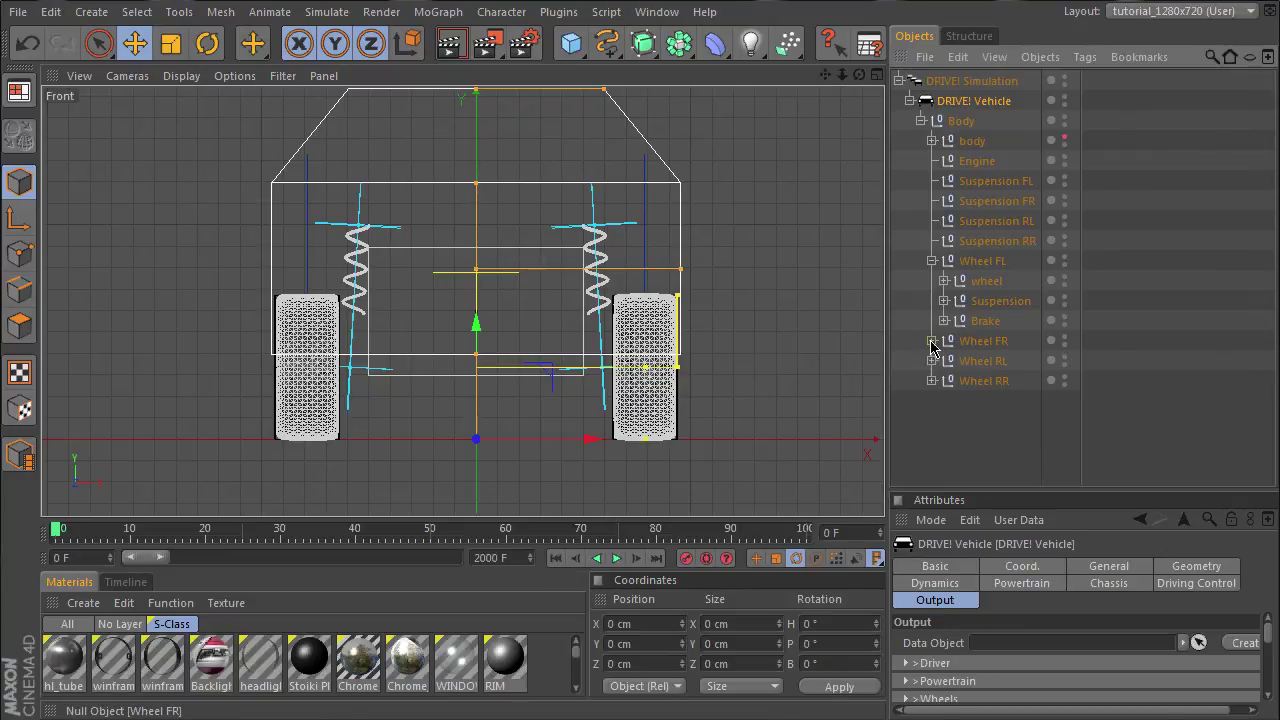
click(920, 121)
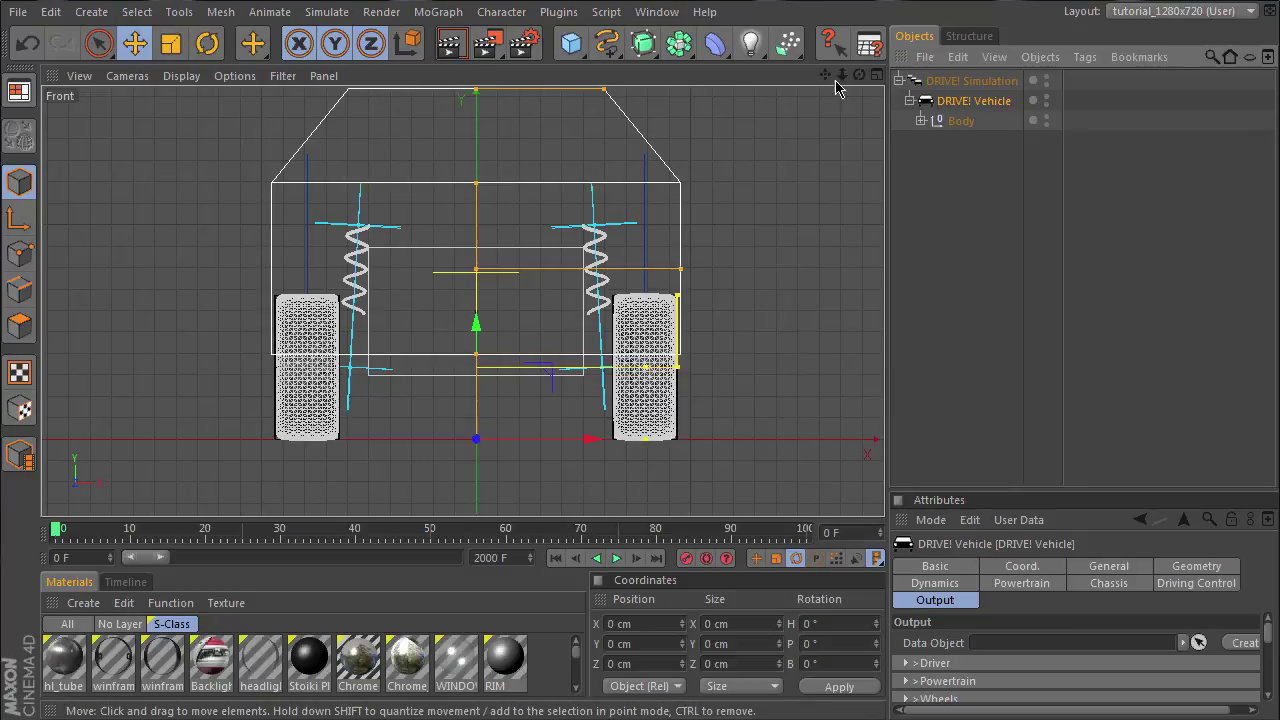
drag(824, 74, 886, 530)
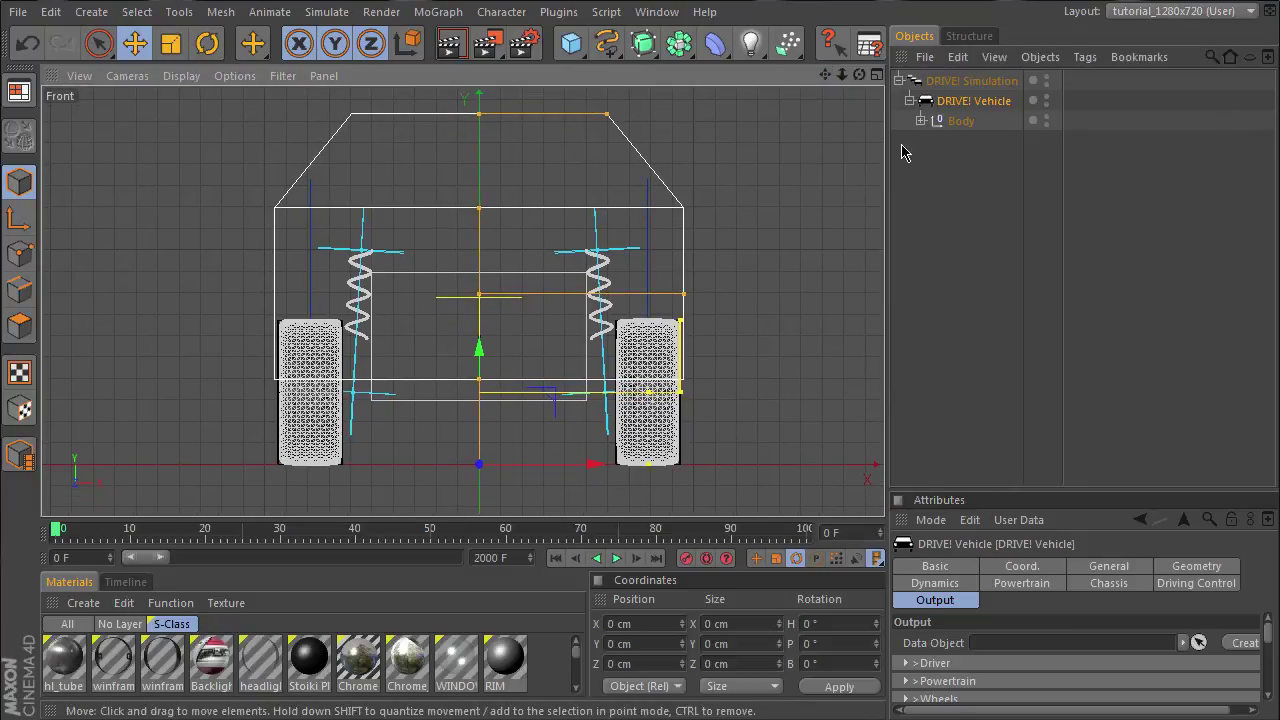